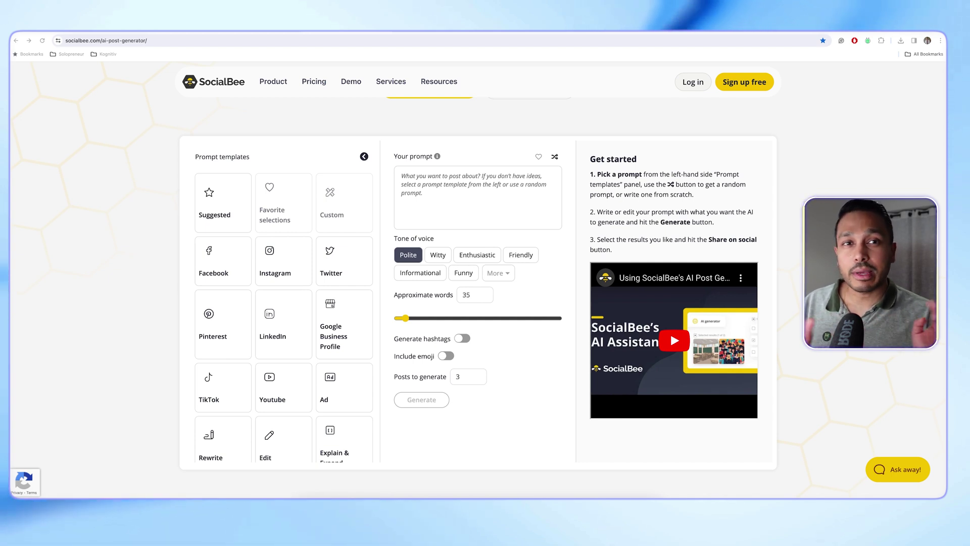
Step: Write the prompt "write me a instagram caption about the top 3 benefits of meditation"
scroll(89, 281, "down", 1)
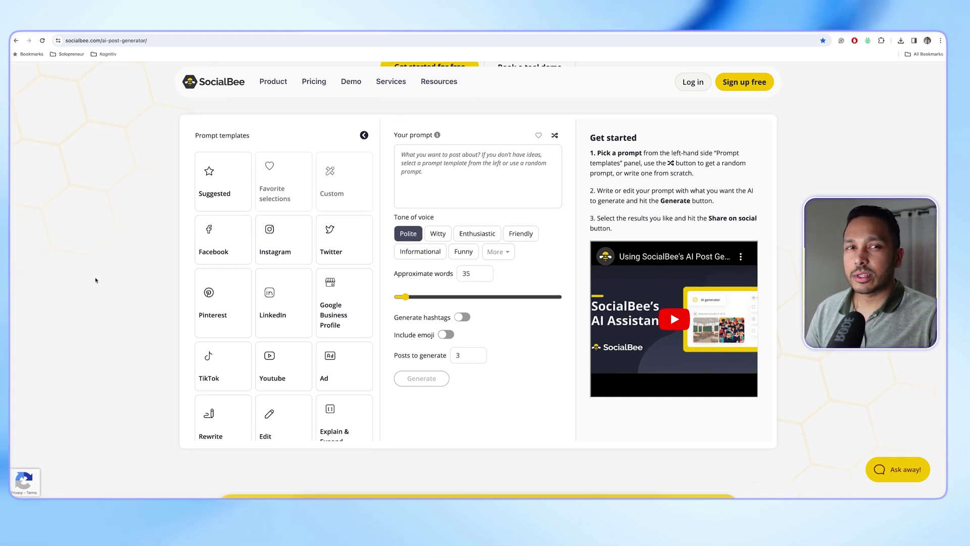
left_click(438, 161)
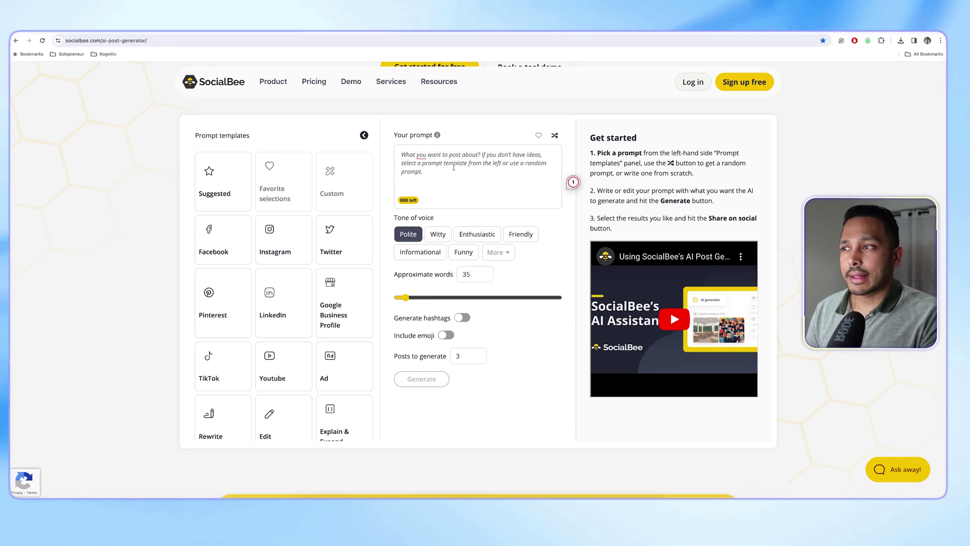
type("write m")
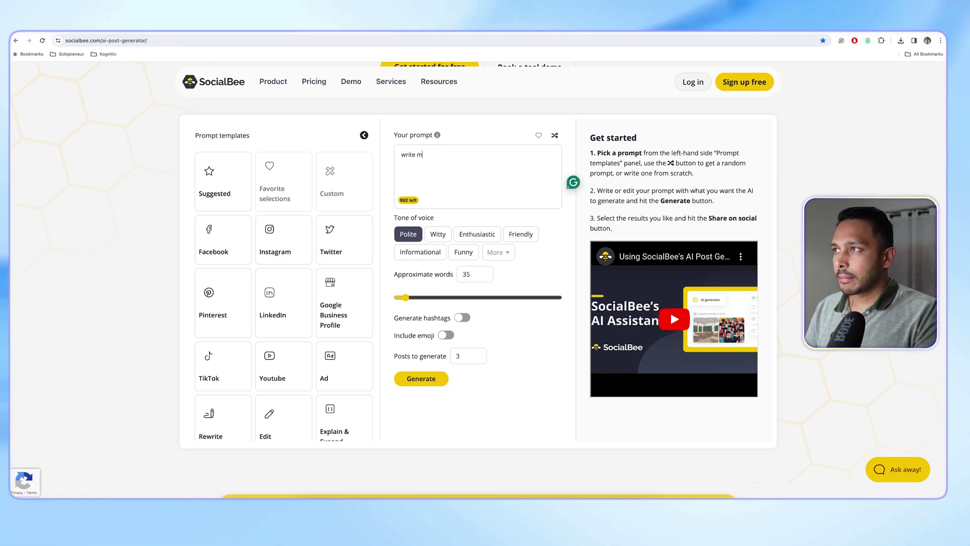
type("e a insta")
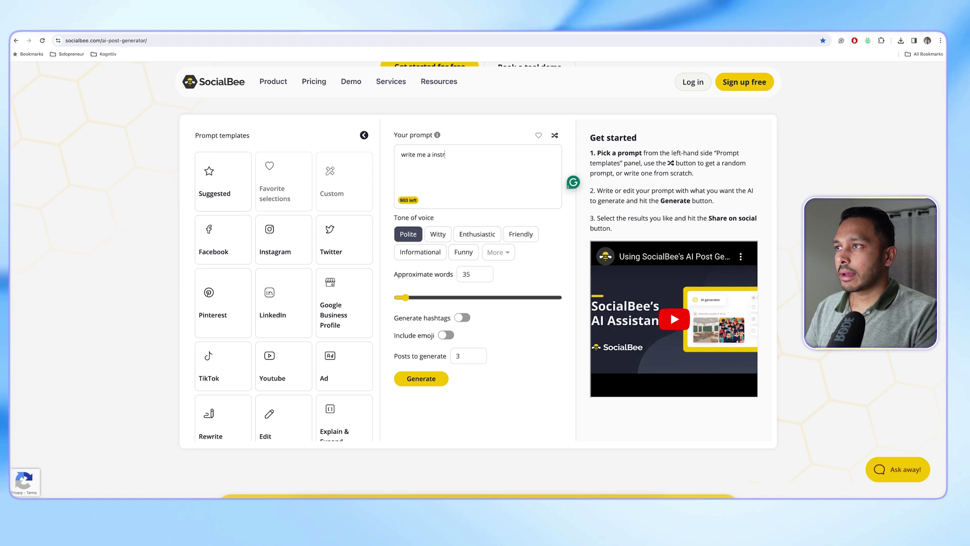
type("gram cpation about the top 3 benefits of meditation")
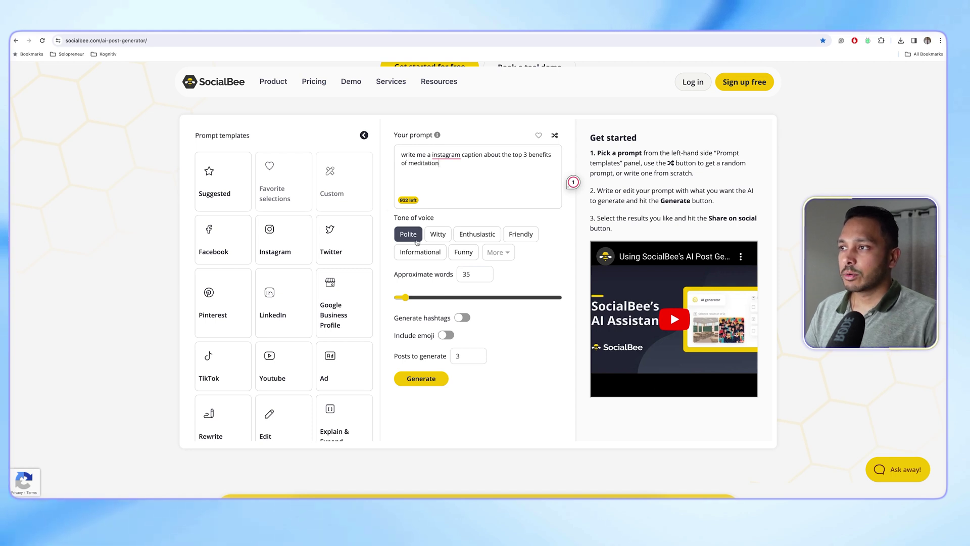
Step: Generate 3 posts in a witty tone with hashtags and emoji included, and select the first result
left_click(438, 234)
left_click(462, 317)
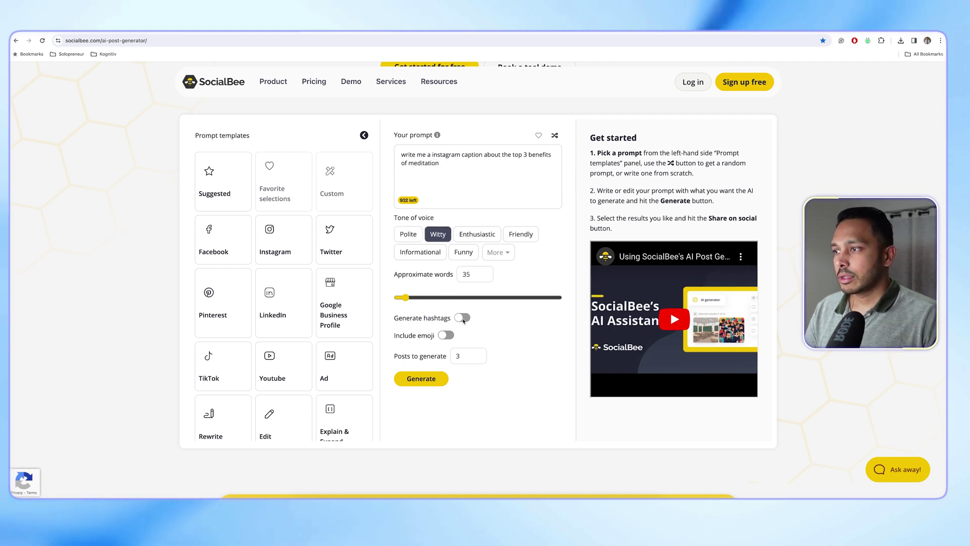
left_click(448, 335)
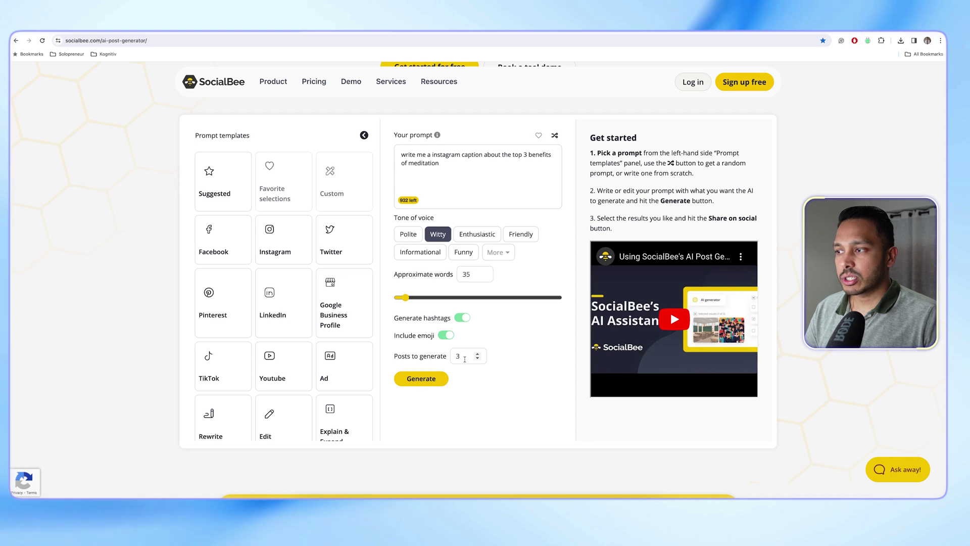
left_click(433, 377)
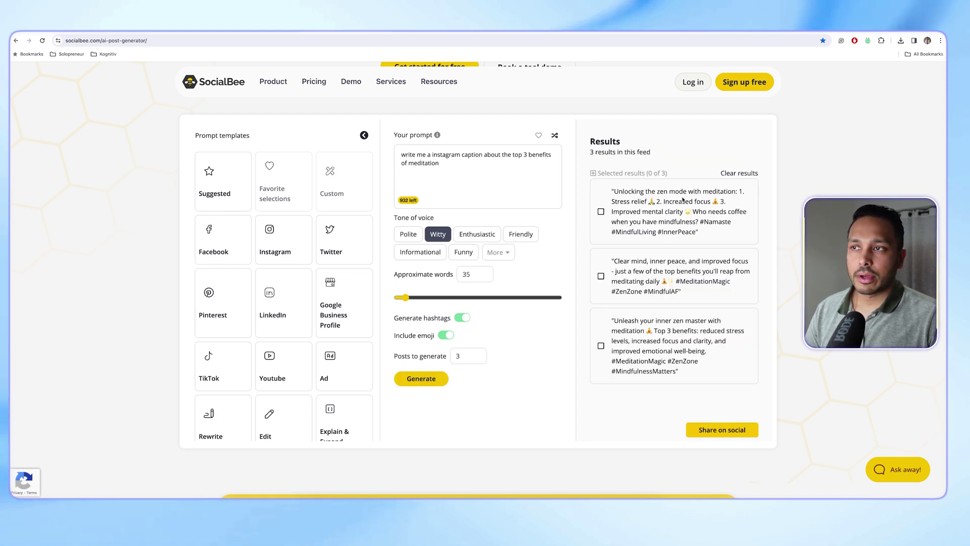
left_click(608, 212)
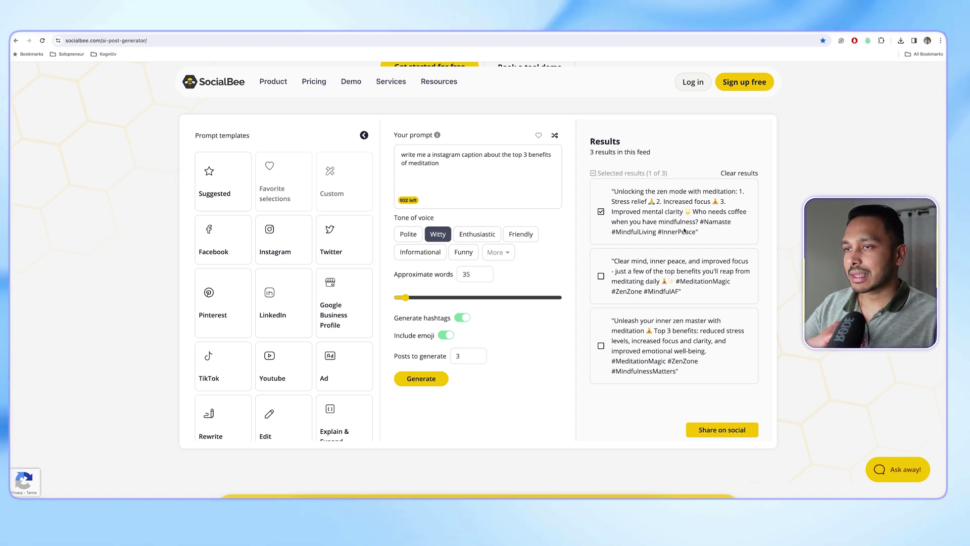
Step: Look through the prompt template categories, from the social platforms to the business types and professions
left_click(440, 250)
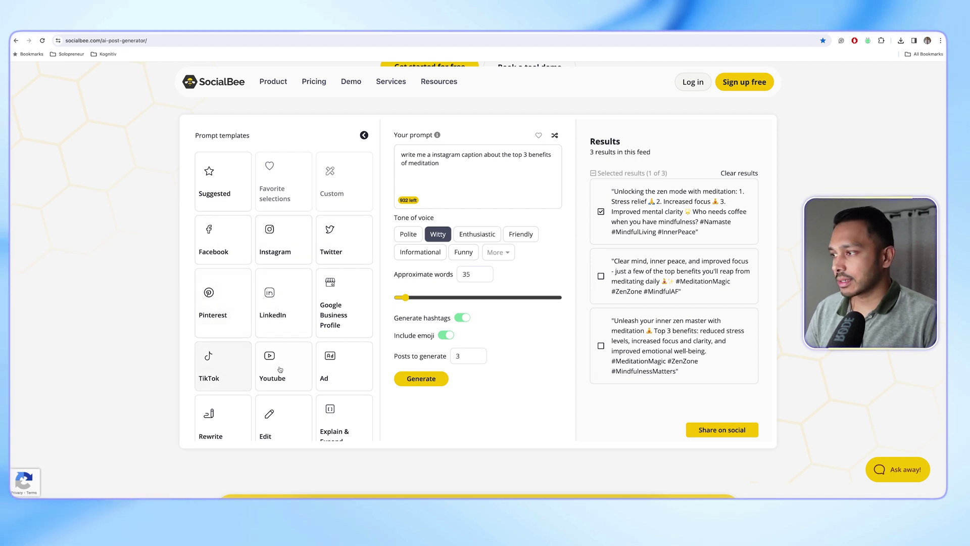
scroll(287, 364, "down", 3)
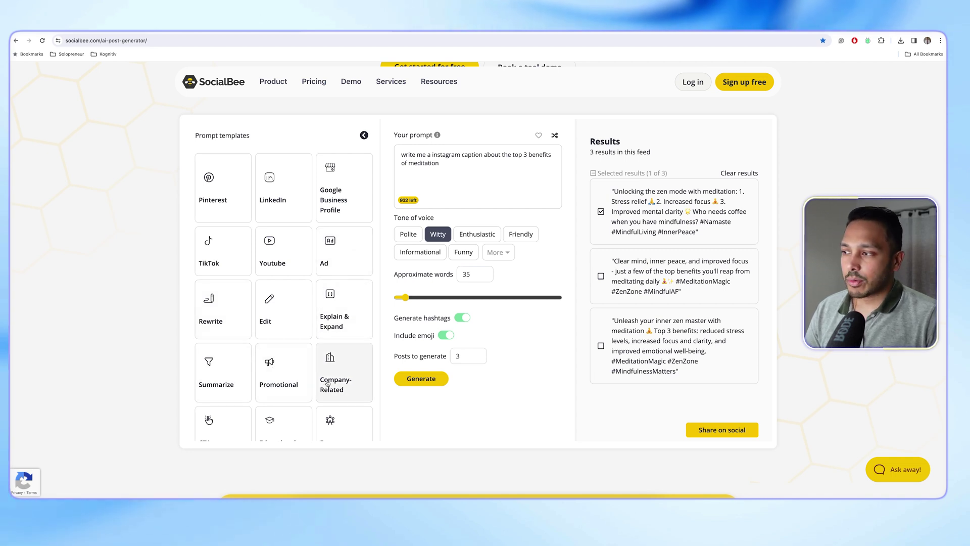
scroll(306, 381, "down", 4)
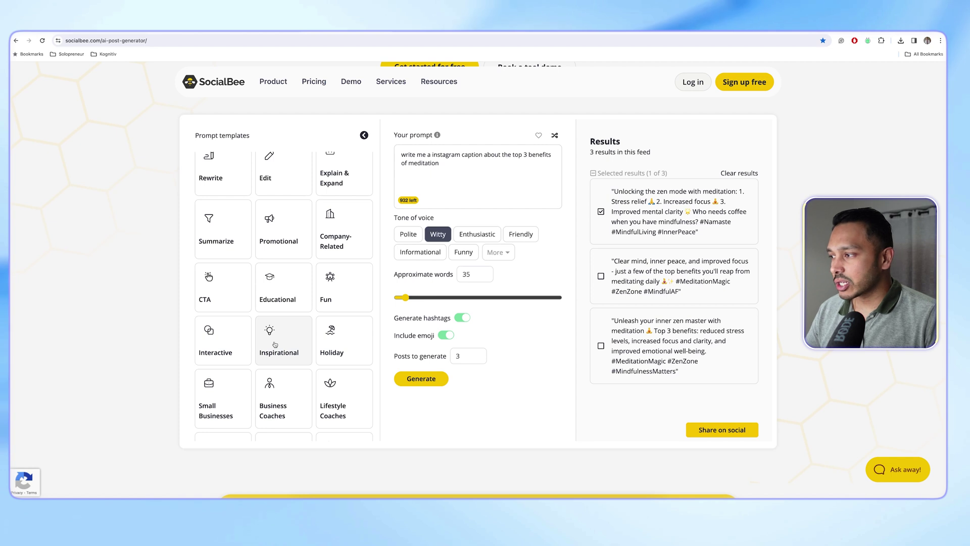
scroll(275, 344, "down", 3)
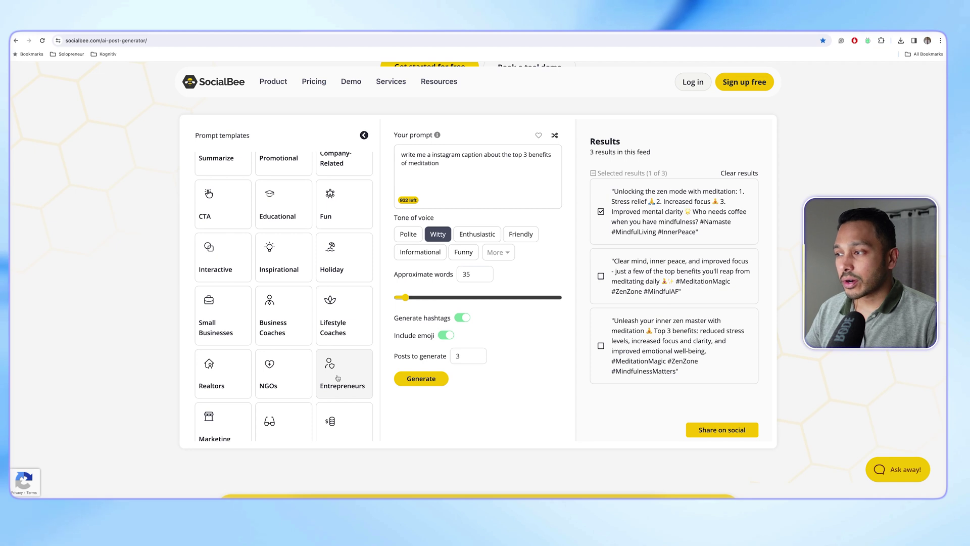
scroll(306, 321, "down", 3)
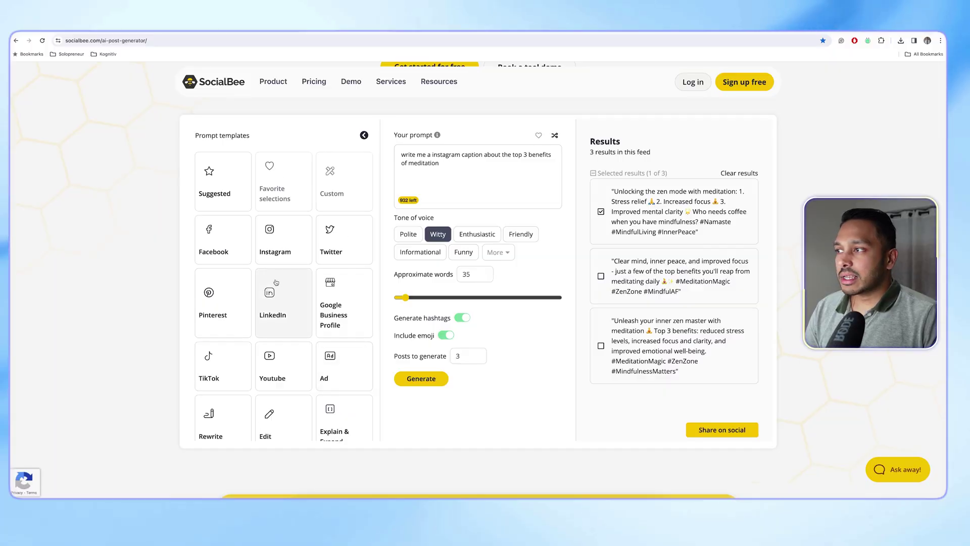
Step: Generate posts from the Instagram template for 10 viral Reel ideas with "keto diet" as the topic, and review them
left_click(269, 250)
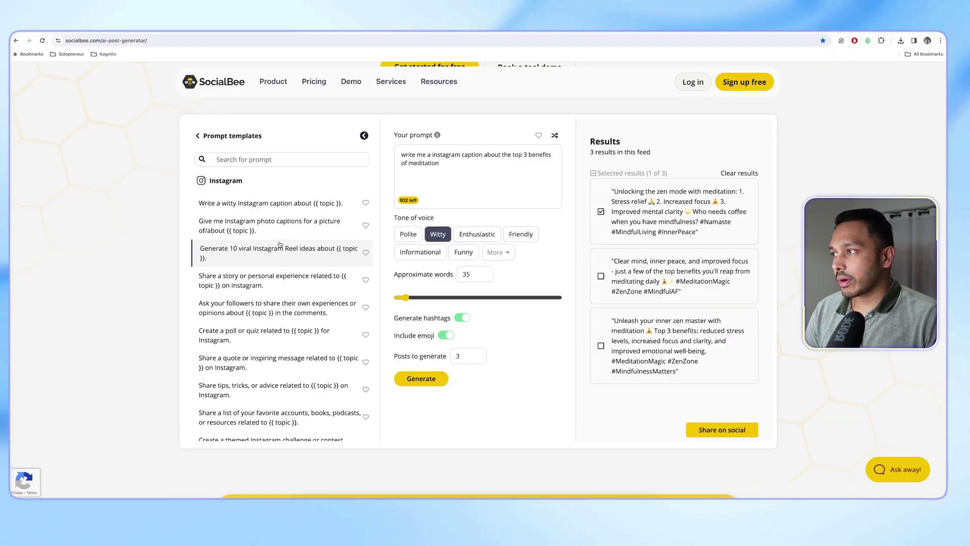
left_click(247, 254)
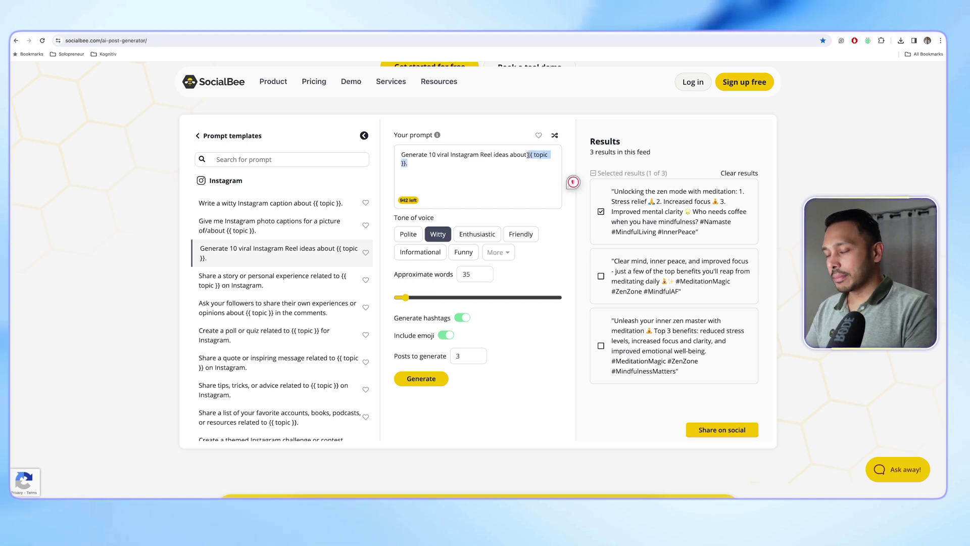
type("keto diet")
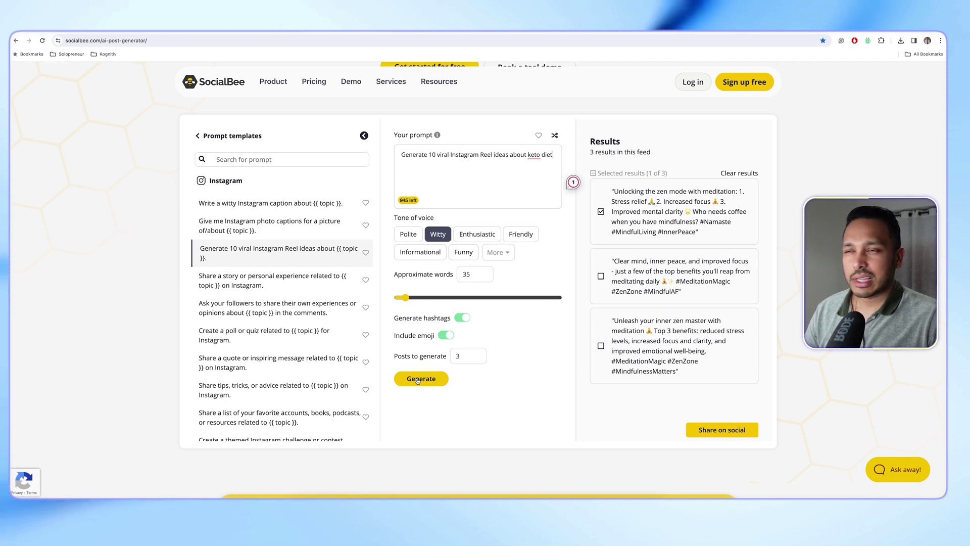
left_click(418, 379)
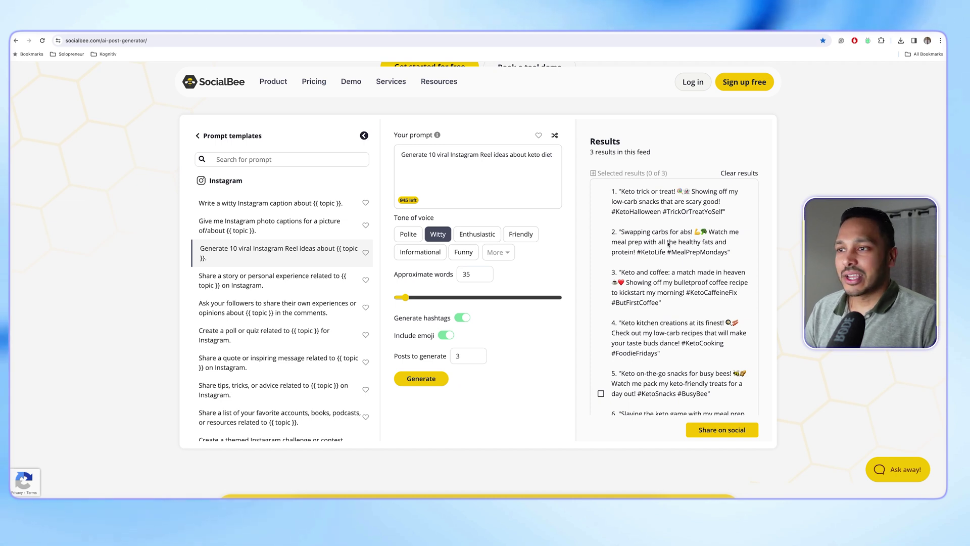
scroll(694, 301, "down", 4)
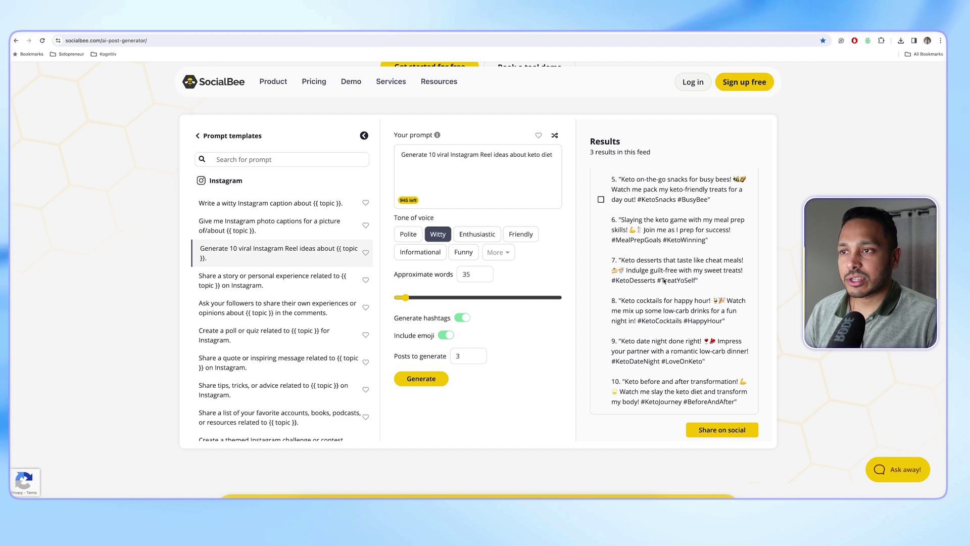
Step: Load the Instagram poll or quiz template and replace its topic placeholder with "what is the best diet"
left_click(273, 336)
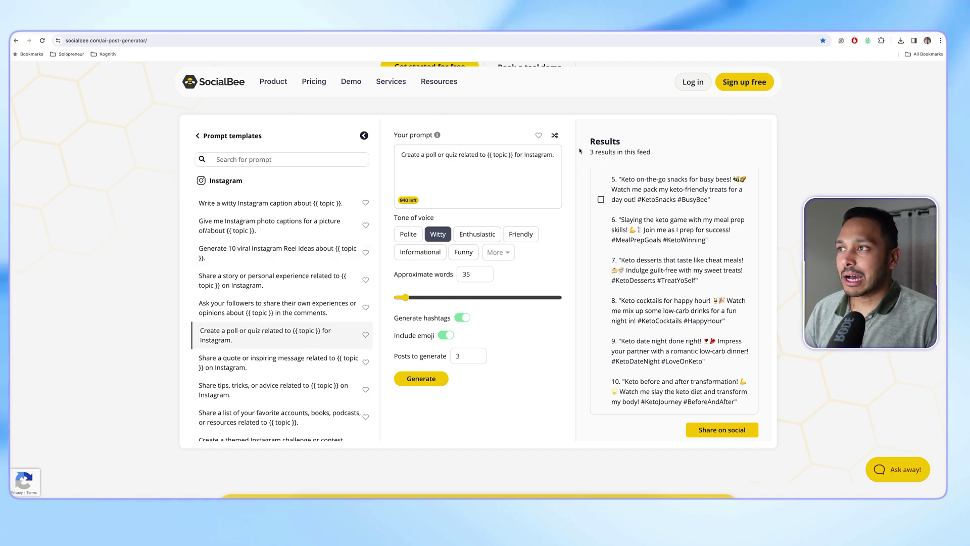
left_click(499, 156)
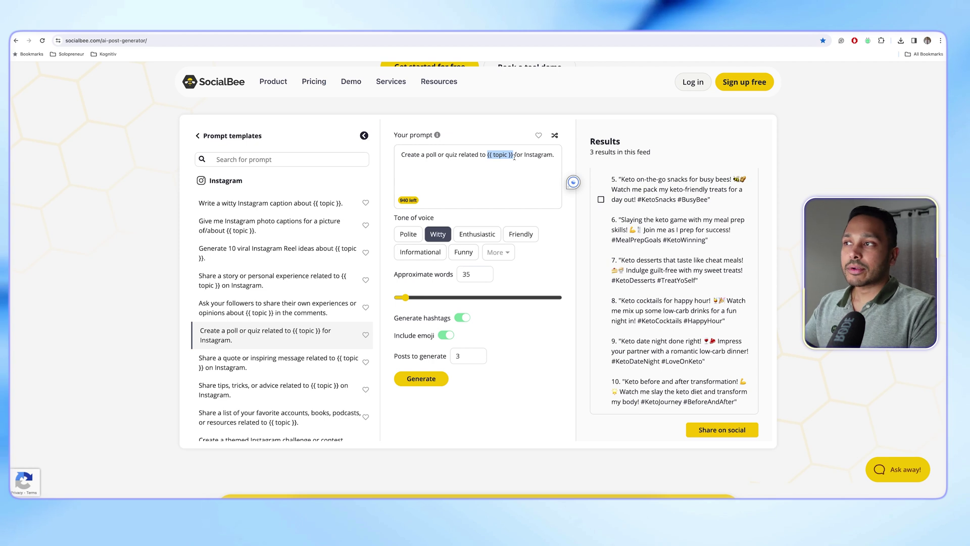
type("th")
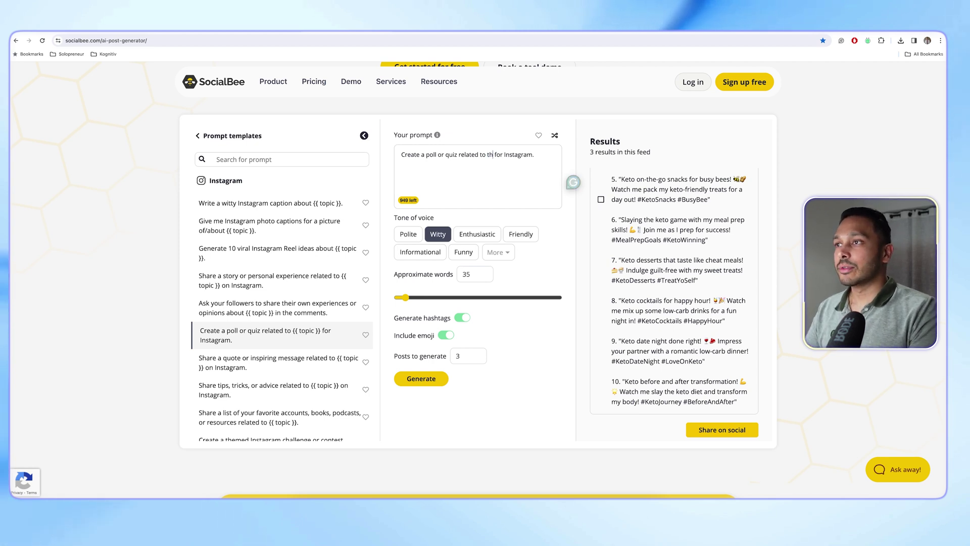
key("BackSpace")
key("BackSpace")
key("BackSpace")
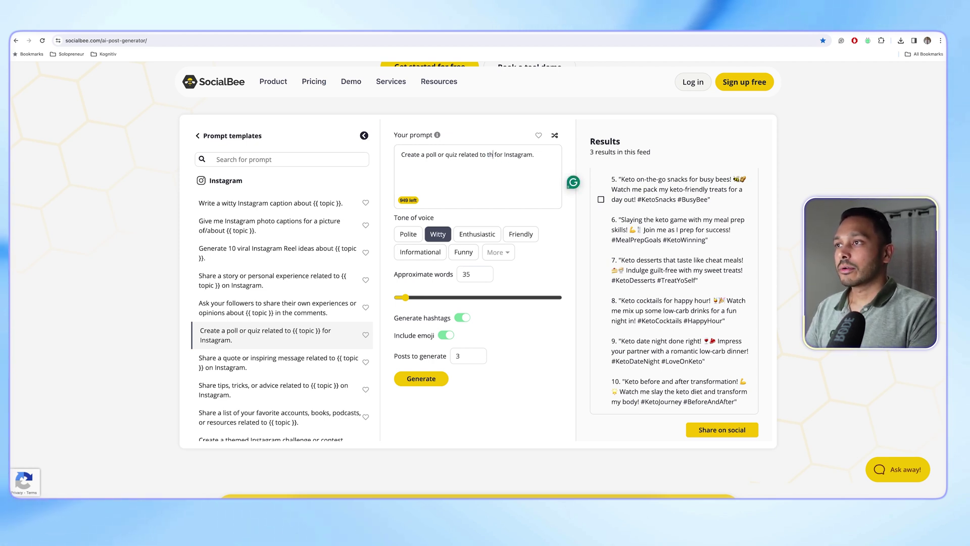
type("at is the b")
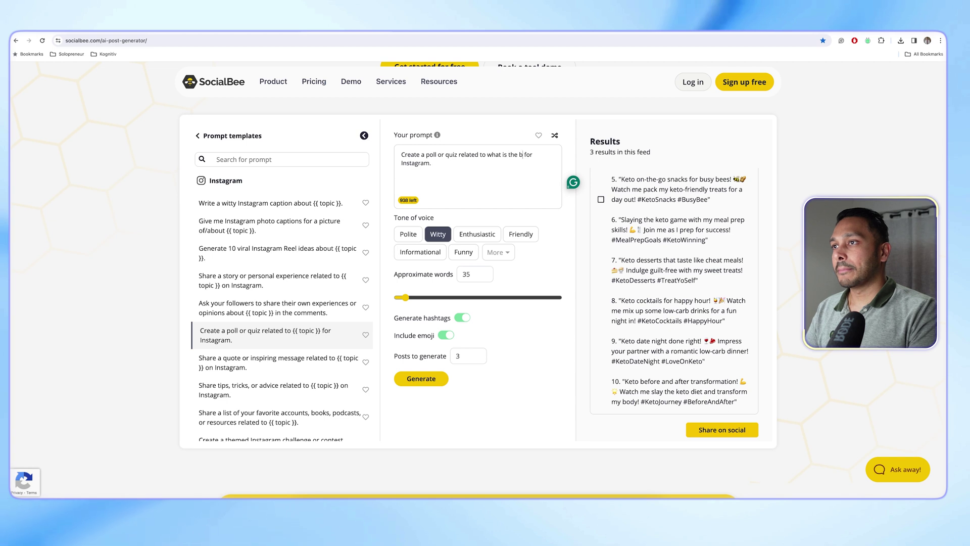
type("est diet")
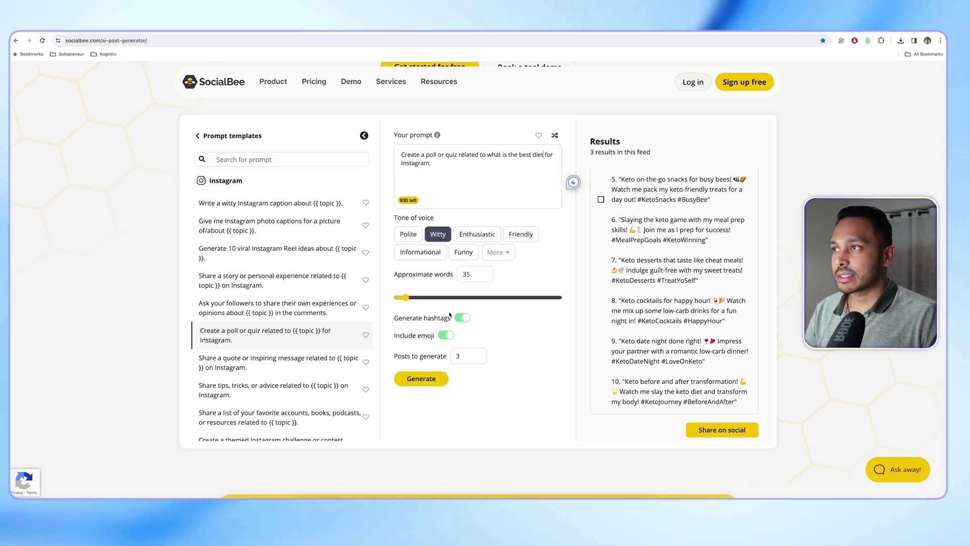
Step: Extend the prompt's topic to "what is the best diet for you" and generate the poll and quiz posts
left_click(535, 154)
type("for you ")
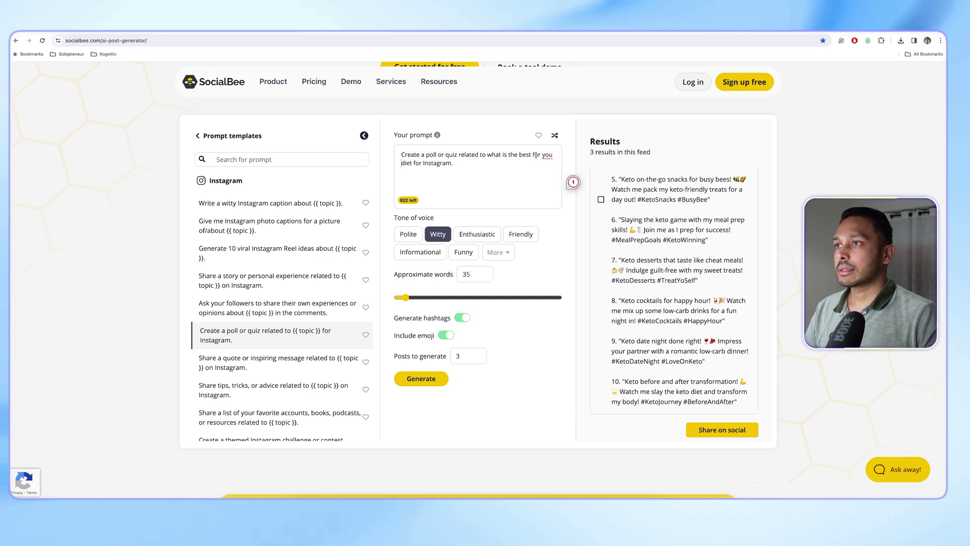
type("uet")
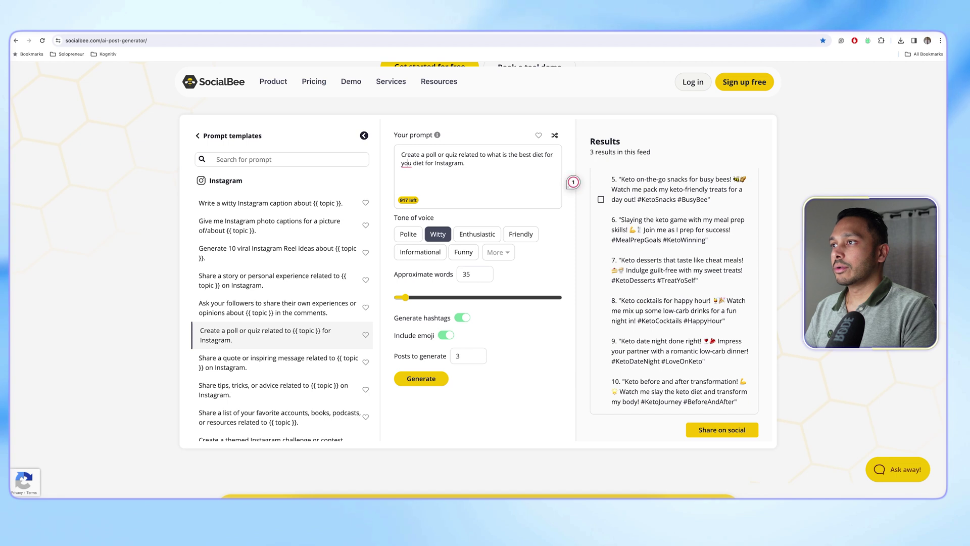
key("Delete")
key("Delete")
key("Delete")
key("Delete")
key("Delete")
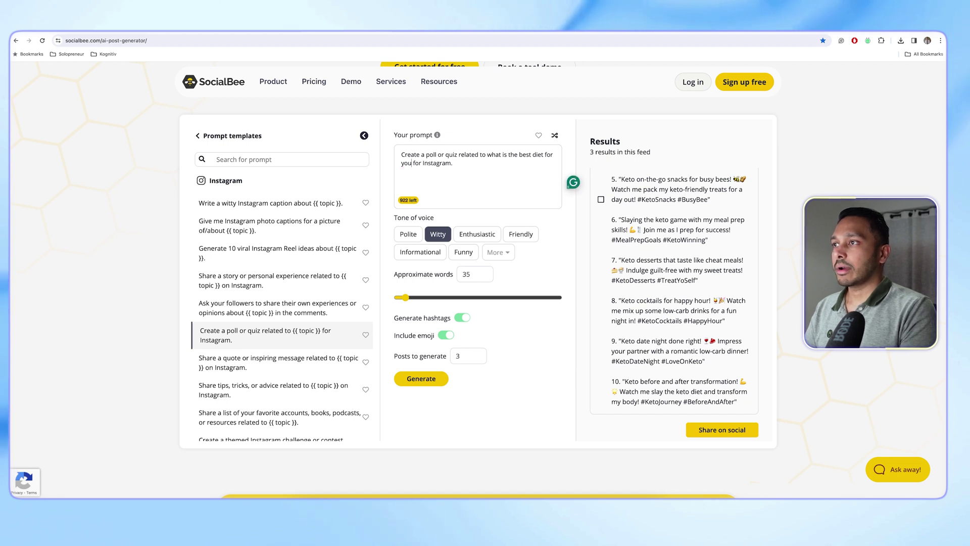
left_click(422, 381)
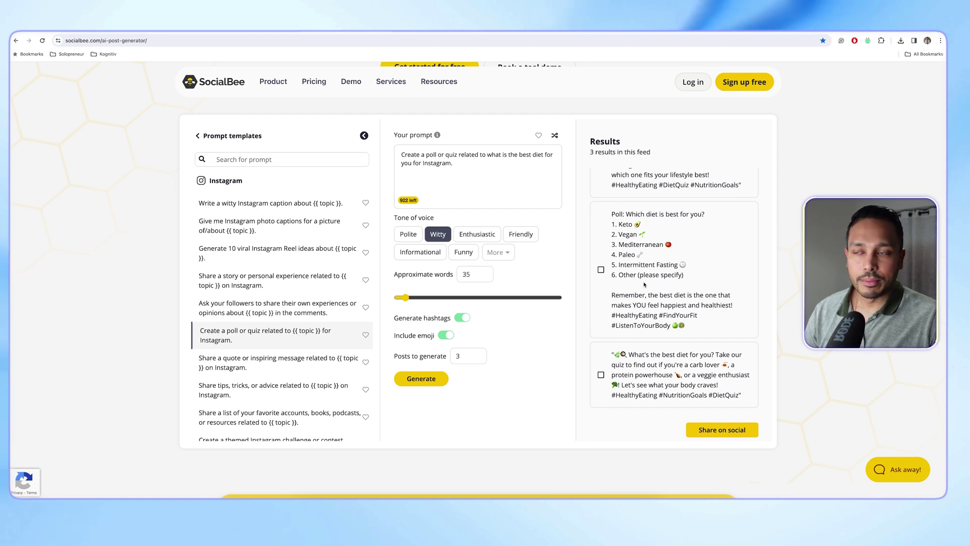
scroll(699, 289, "up", 2)
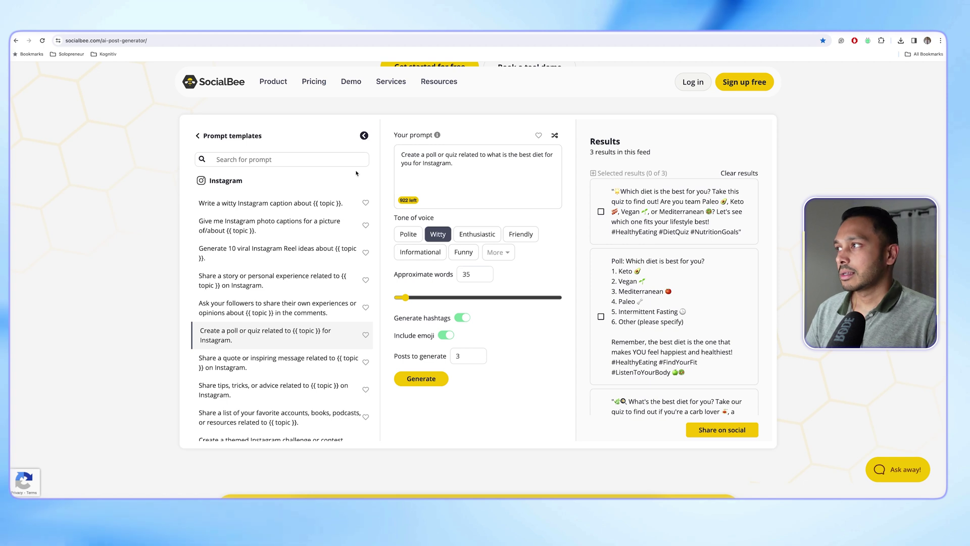
Step: Load the Entrepreneurs prompt template for a post that promotes an upcoming sale
left_click(207, 135)
scroll(337, 300, "down", 10)
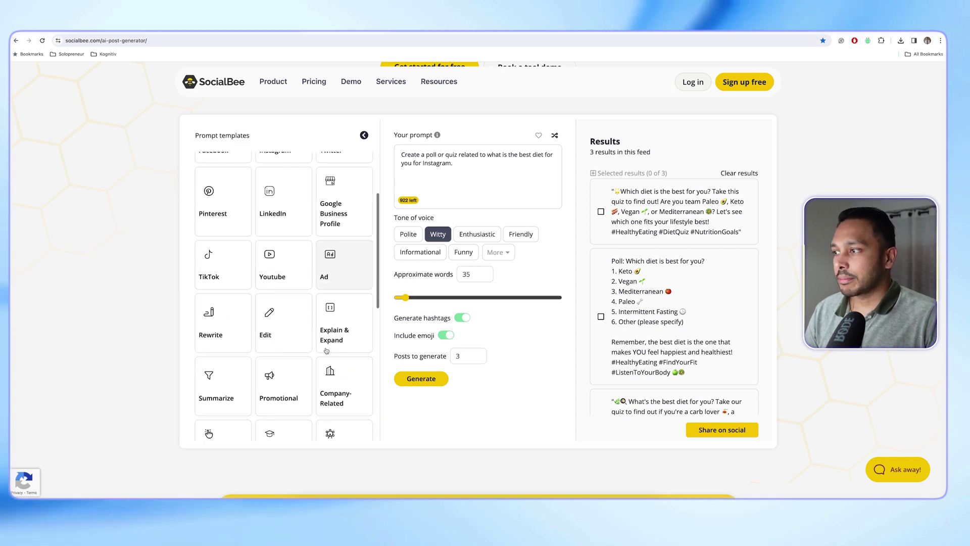
left_click(338, 299)
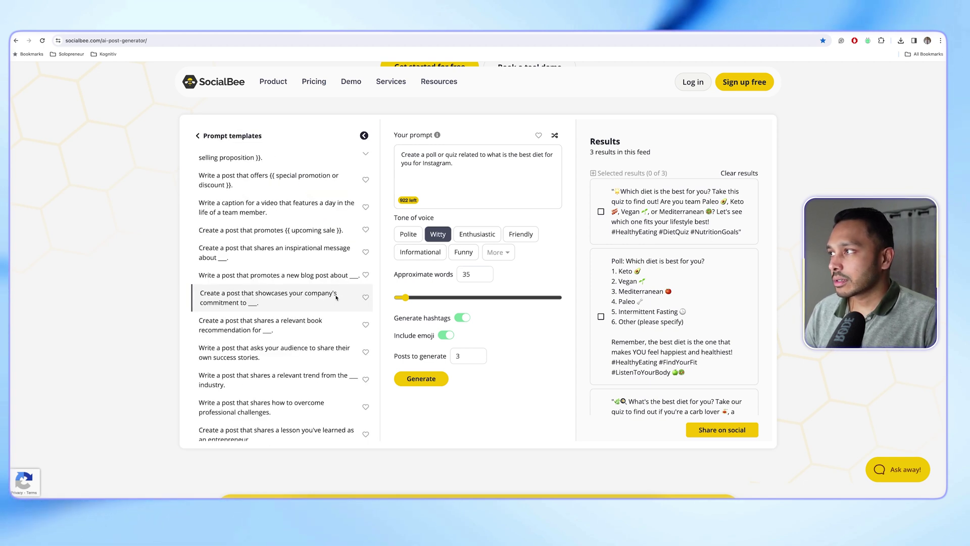
left_click(313, 232)
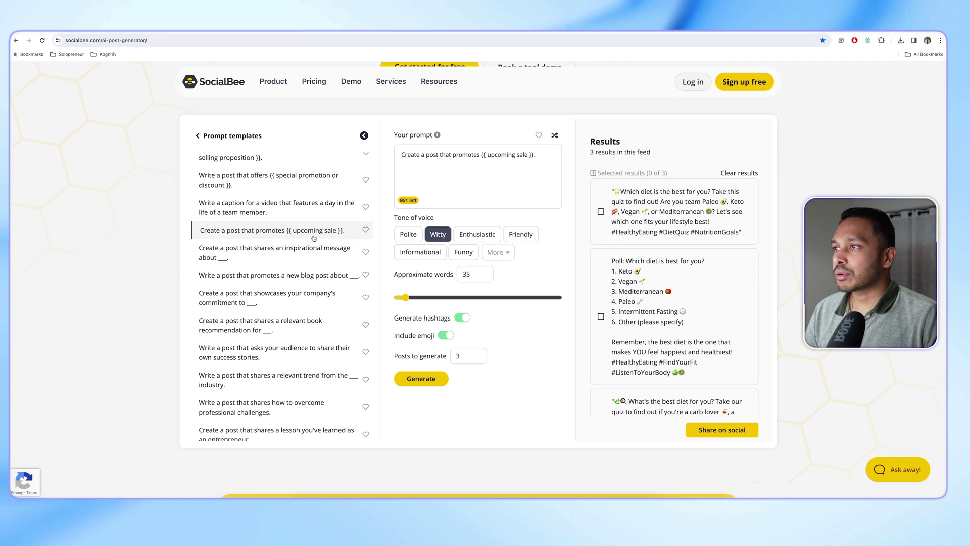
Step: Replace the template's sale placeholder with "my upcoming 7 day passive income challenge" and generate the posts
left_click_drag(482, 154, 580, 156)
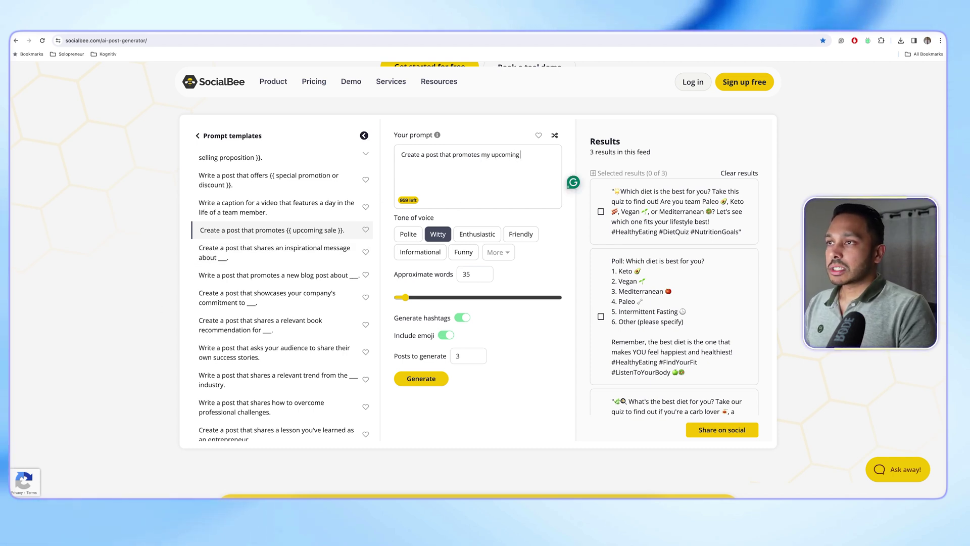
type("day")
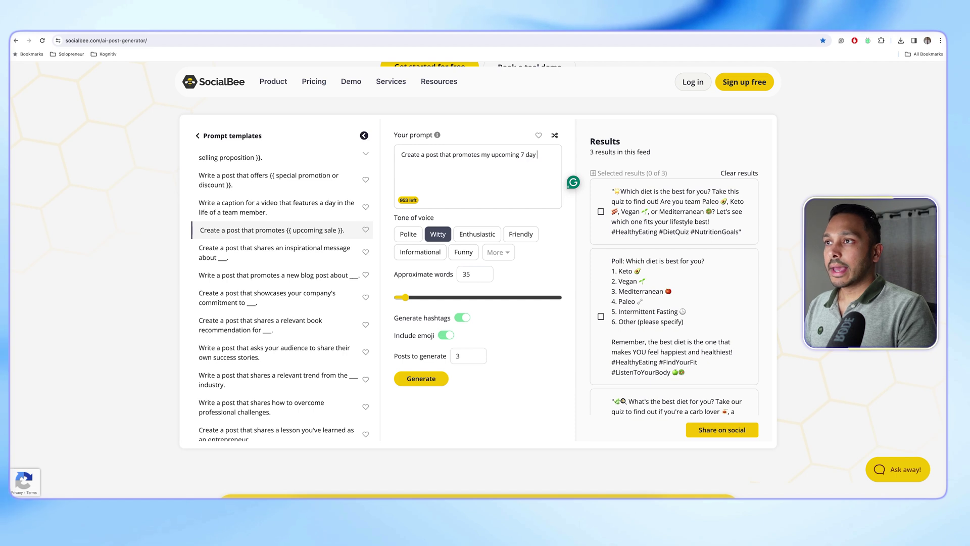
type("passive ")
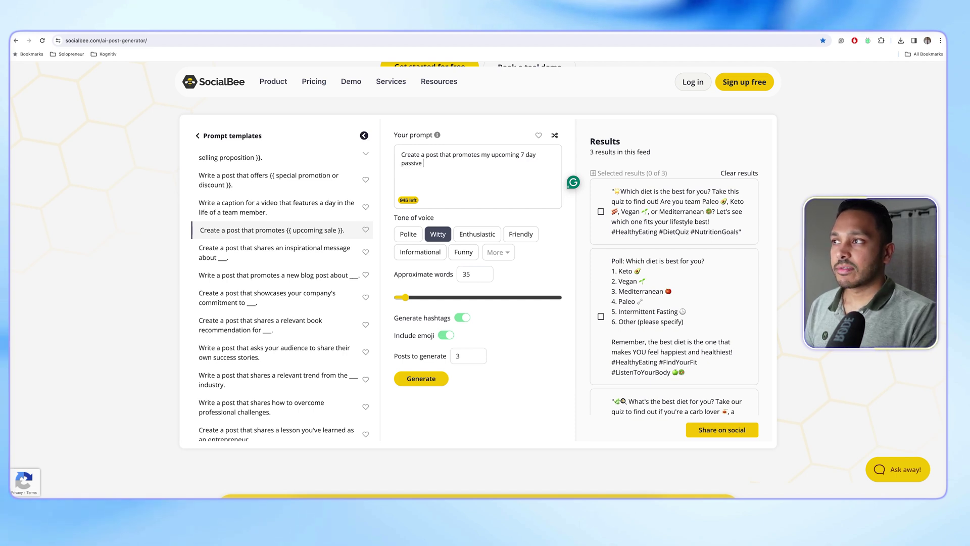
type("income challenge")
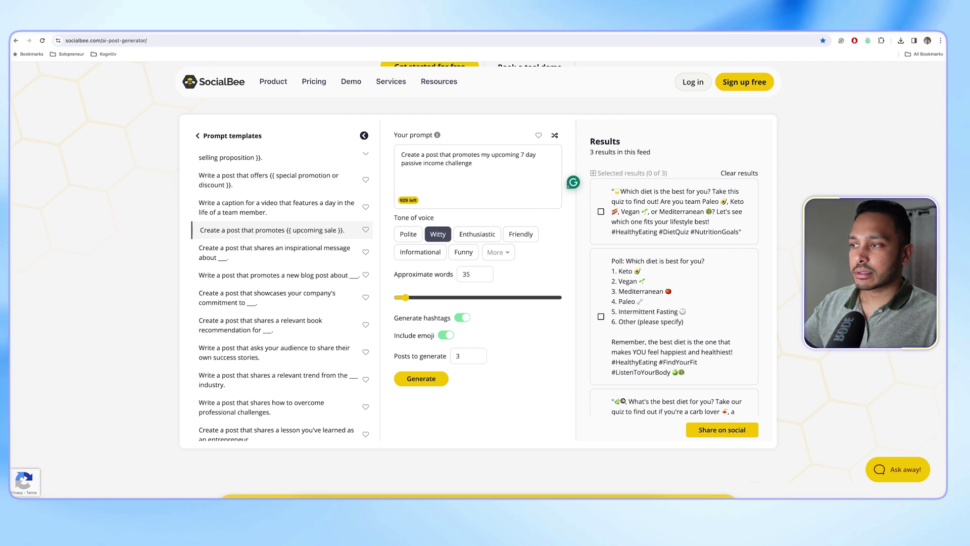
left_click(426, 379)
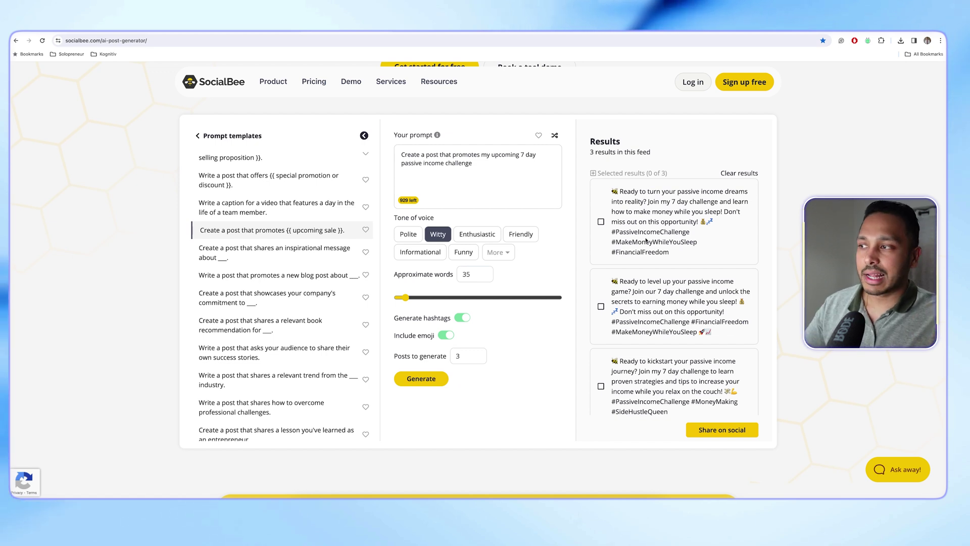
Step: Look through the Fitness Trainers prompt templates, return to the category list and check the Suggested category
left_click(197, 136)
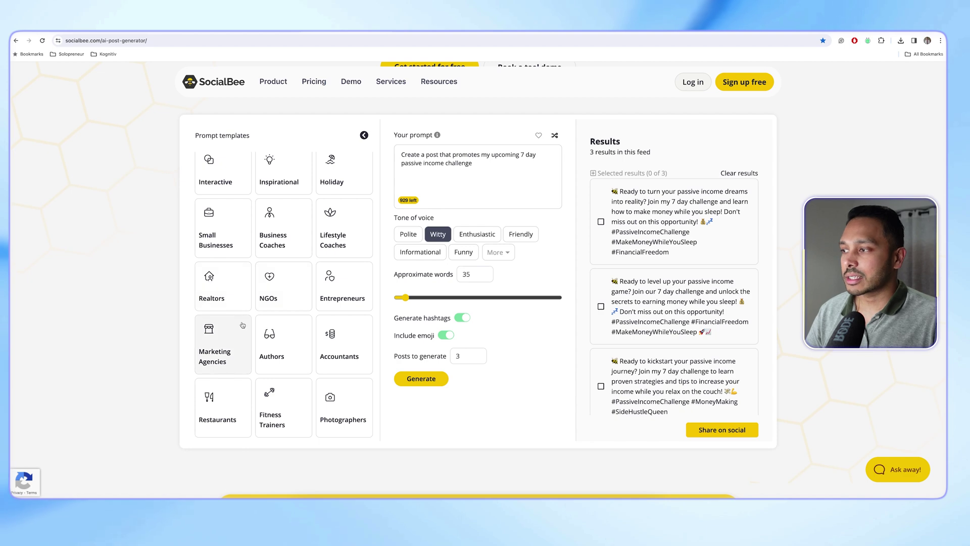
left_click(275, 404)
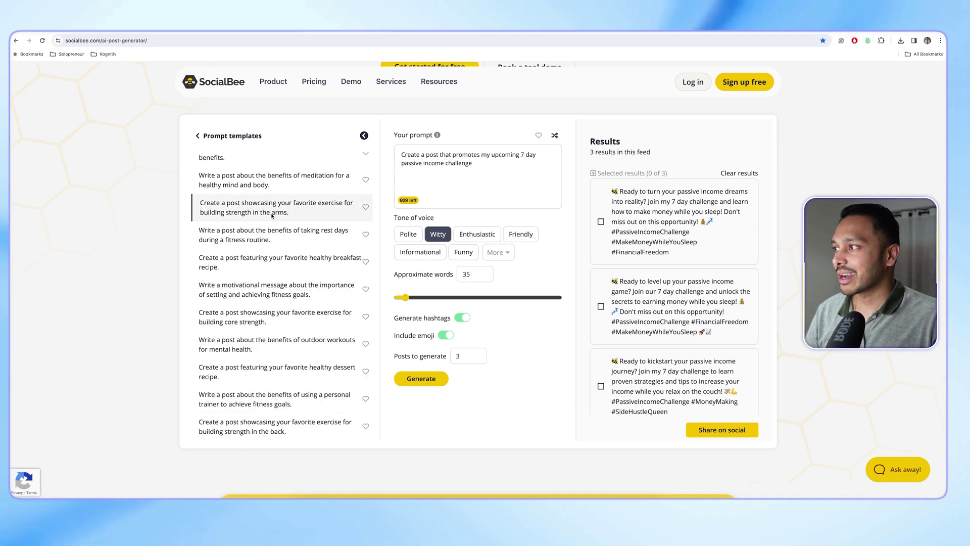
left_click(201, 137)
scroll(286, 281, "up", 10)
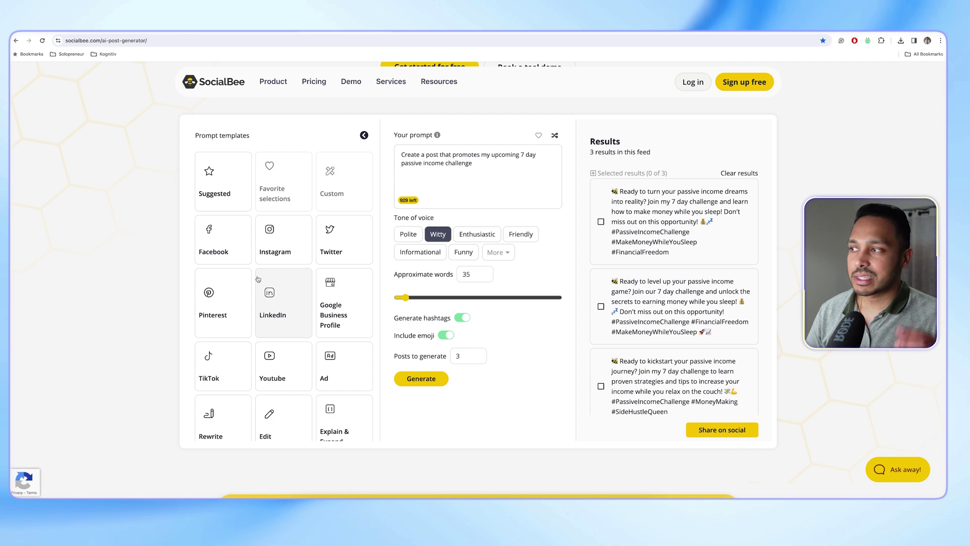
left_click(222, 183)
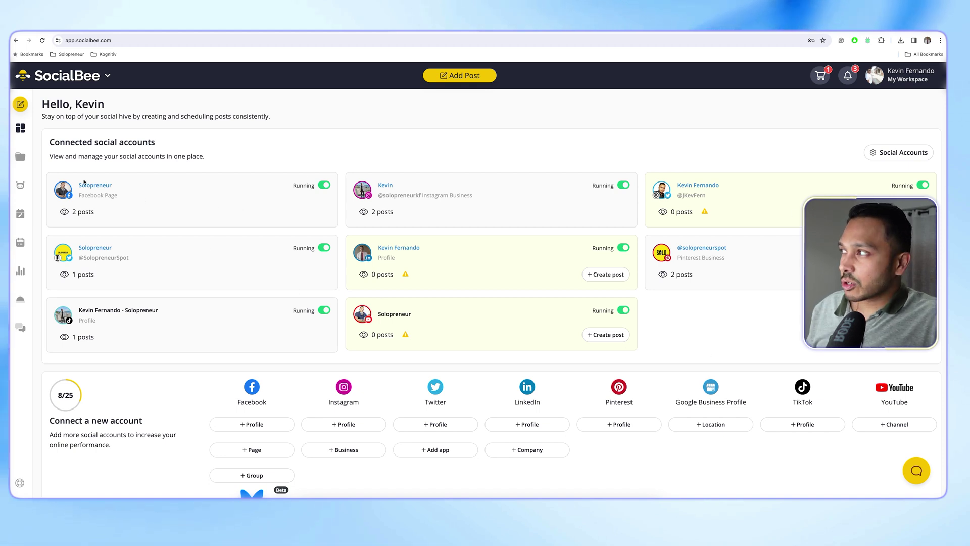
Step: Start a new post in the SocialBee dashboard and add the Pinterest, Instagram and LinkedIn profiles with a separate version for each
left_click(459, 75)
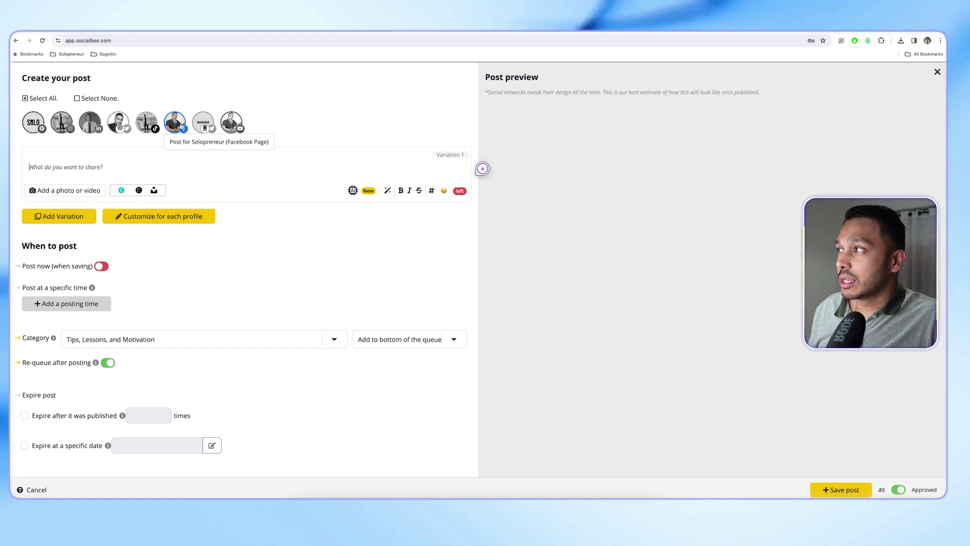
left_click(33, 122)
left_click(560, 178)
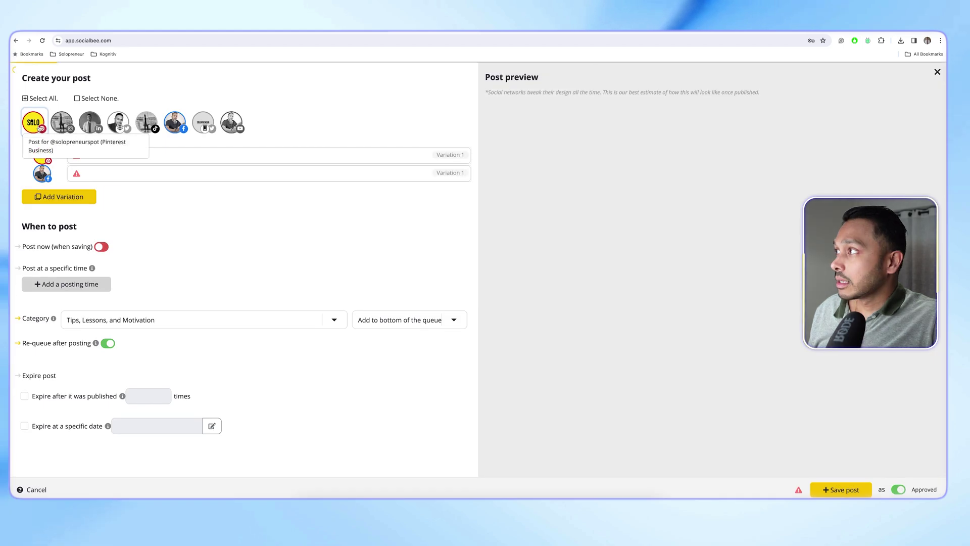
left_click(61, 122)
left_click(90, 122)
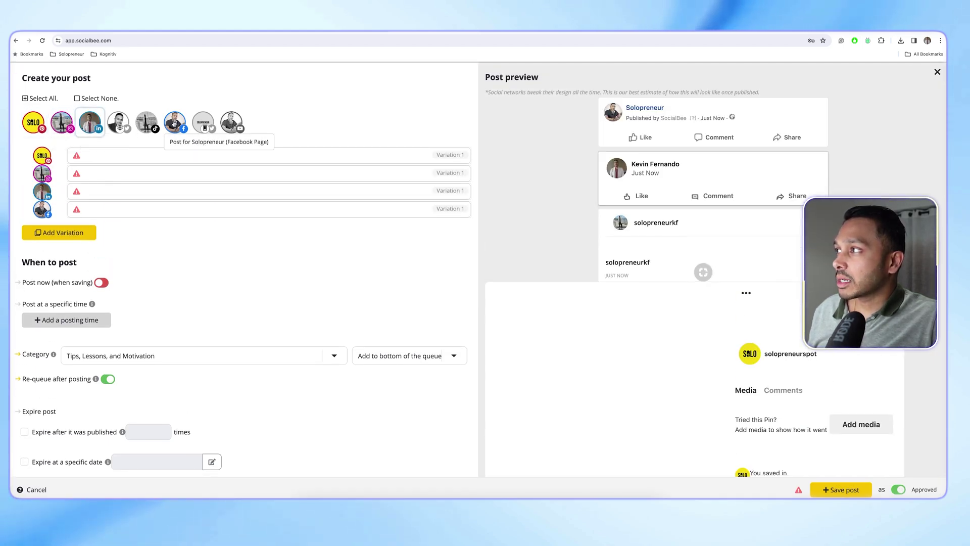
Step: Open the AI Post Generator for the Pinterest version of the post
left_click(114, 157)
left_click(152, 273)
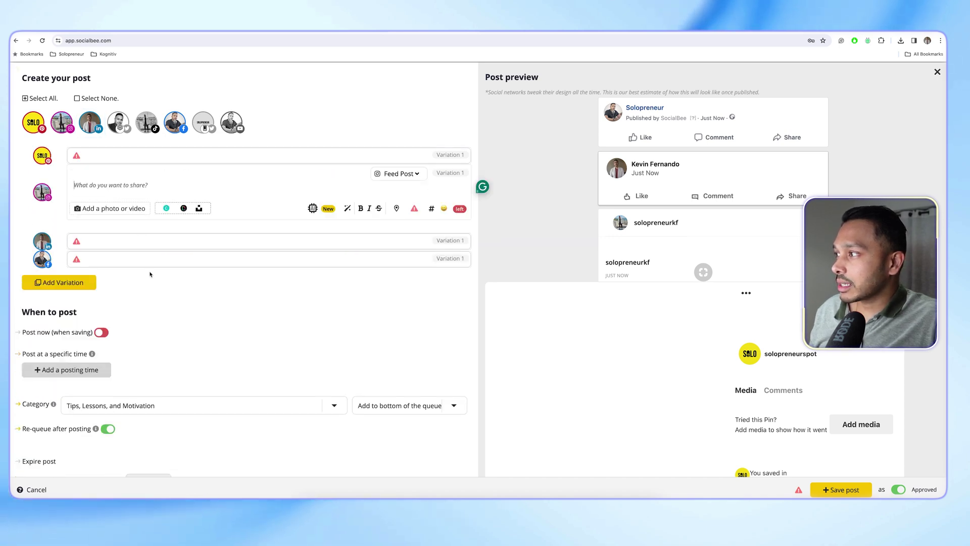
left_click(141, 163)
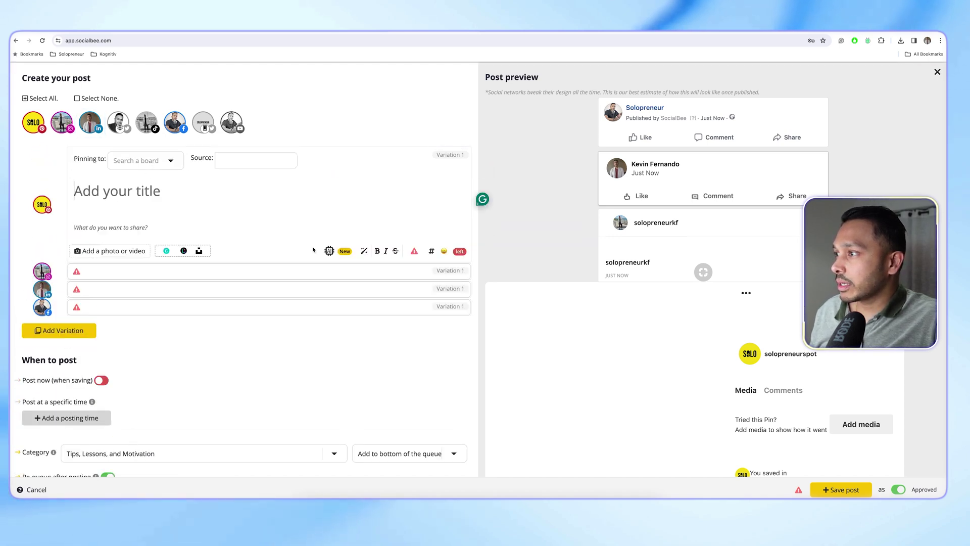
left_click(329, 251)
left_click(335, 272)
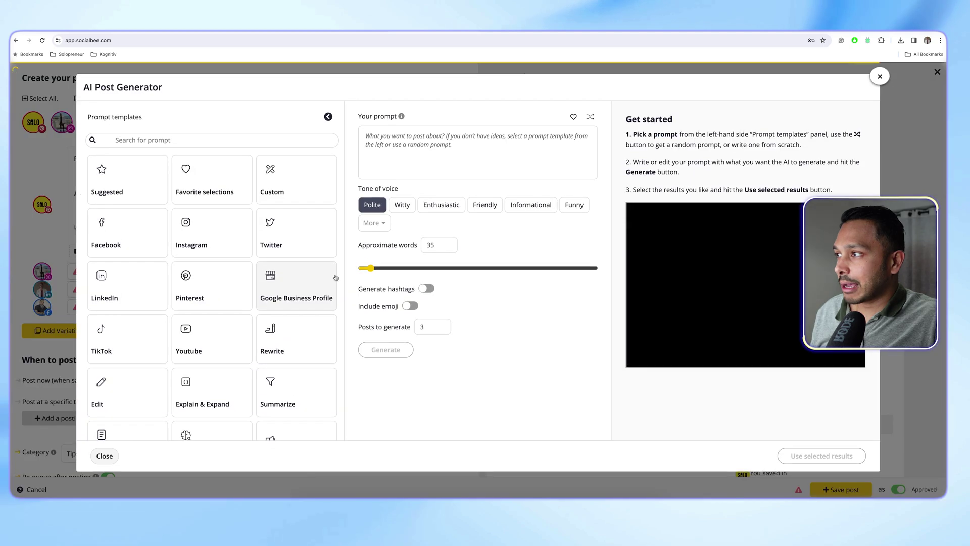
Step: Load the inspirational Pinterest post template and replace its topic placeholder with "waking up early as an entrepreneur"
left_click(211, 289)
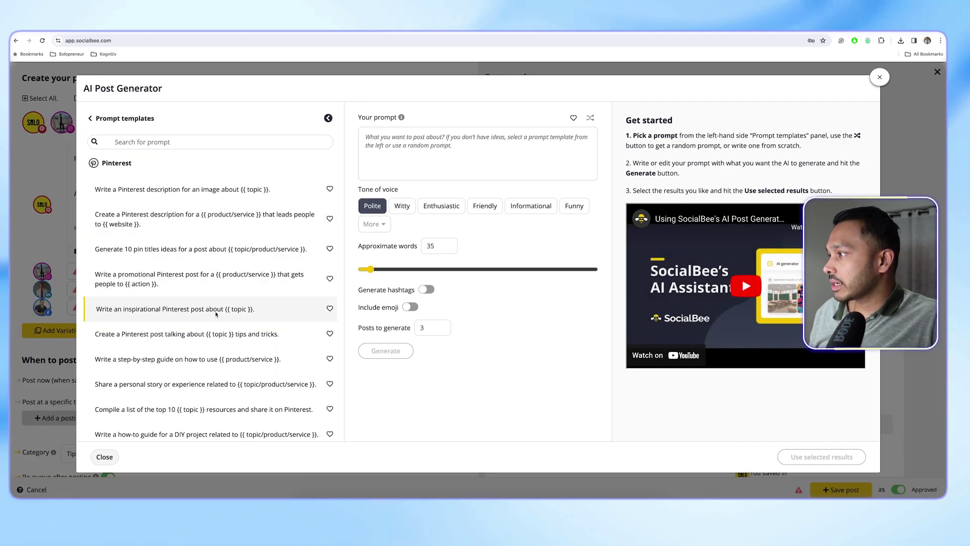
left_click(198, 310)
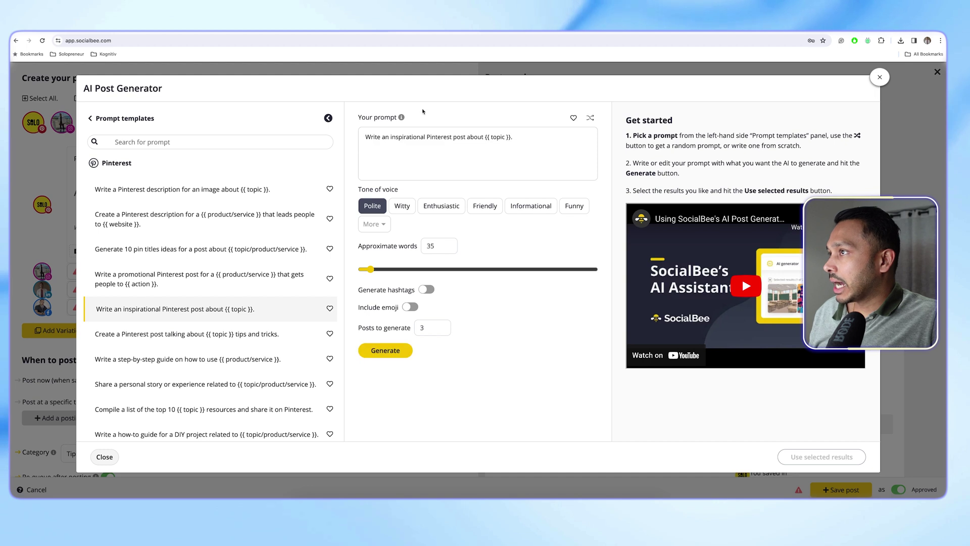
left_click_drag(512, 137, 485, 137)
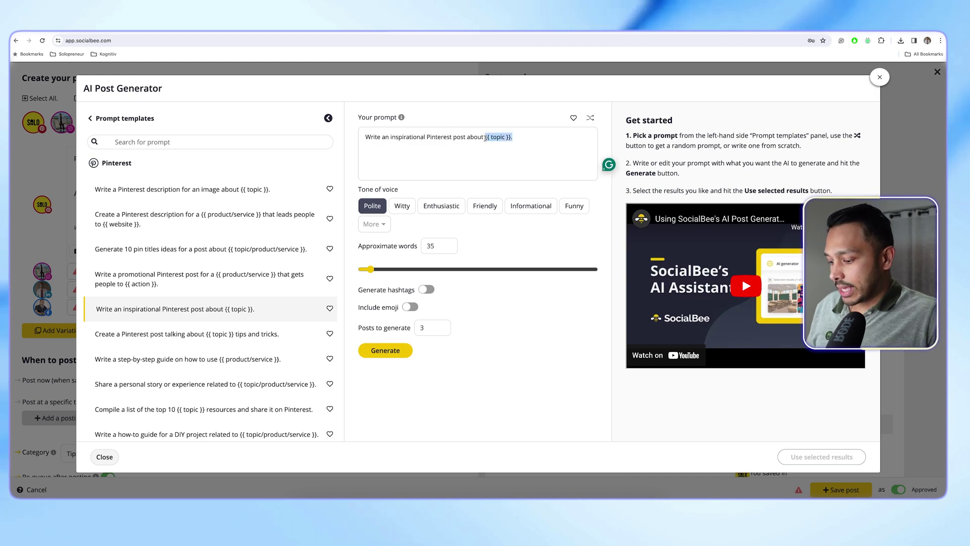
type("waking up ear")
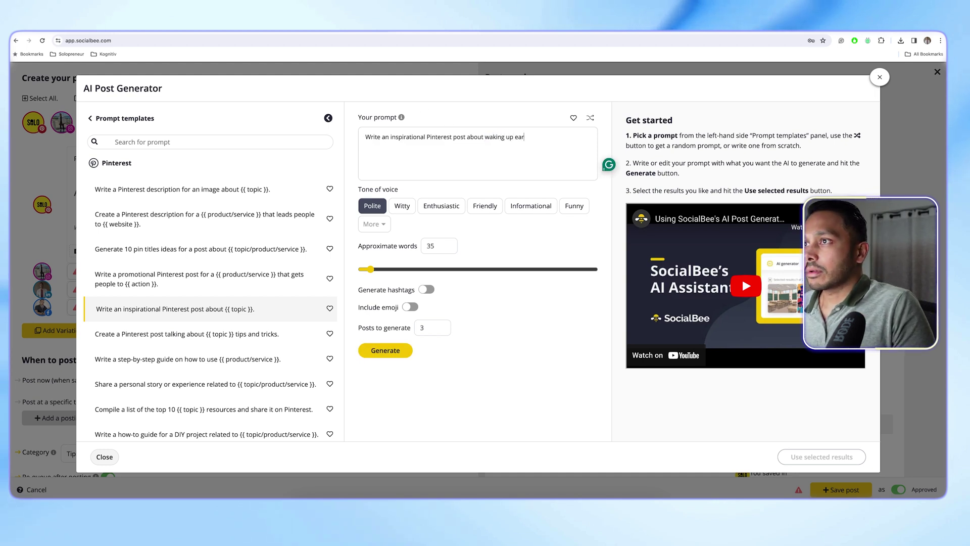
type("ly as an entrepreneur")
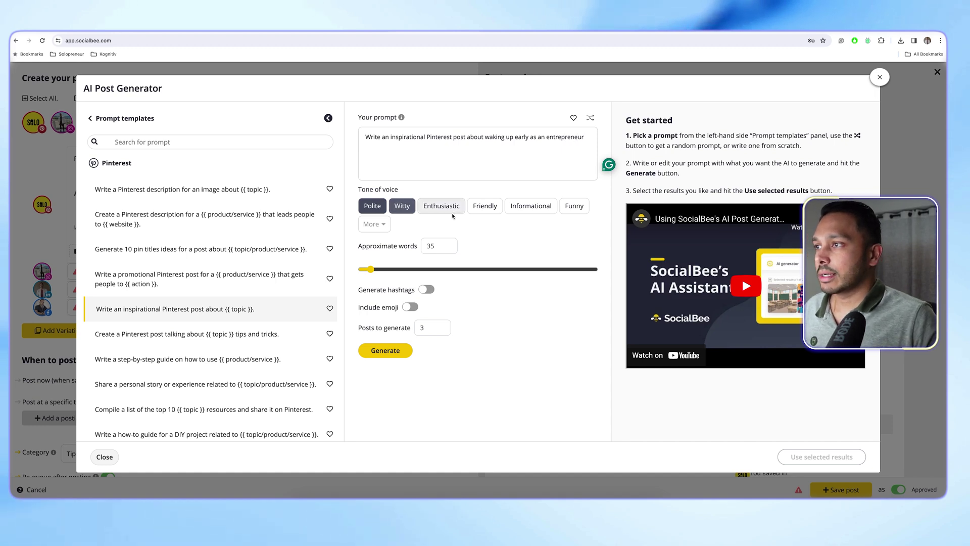
Step: Set the tone of voice to Motivating and enable hashtags and emoji for the generated posts
left_click(374, 224)
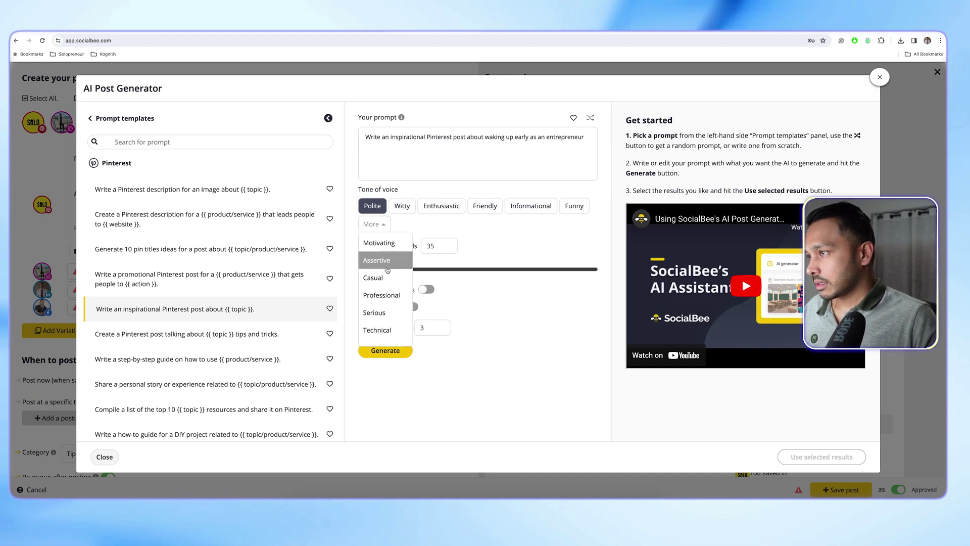
left_click(380, 243)
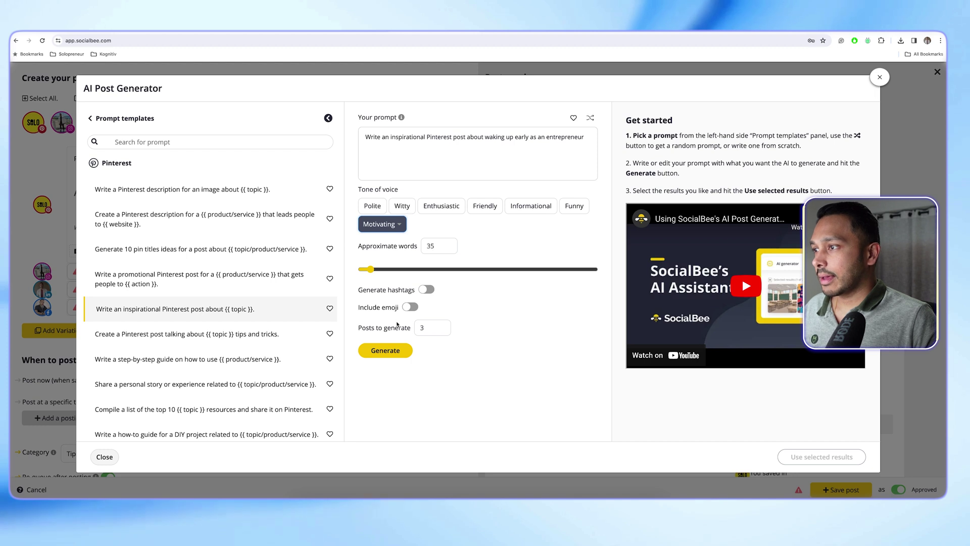
left_click(411, 308)
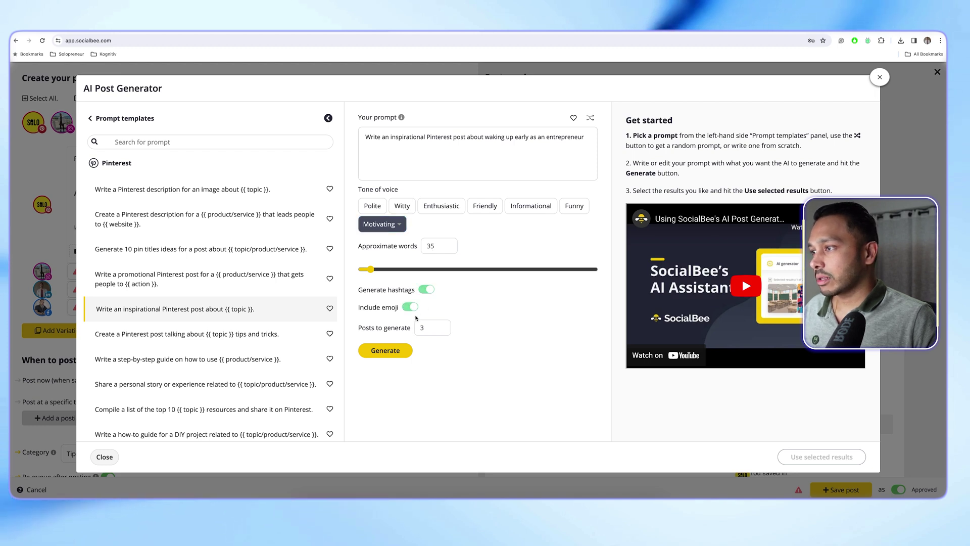
Step: Generate the posts and insert the "Early bird catches the worm!" result into the Pinterest version
left_click(392, 352)
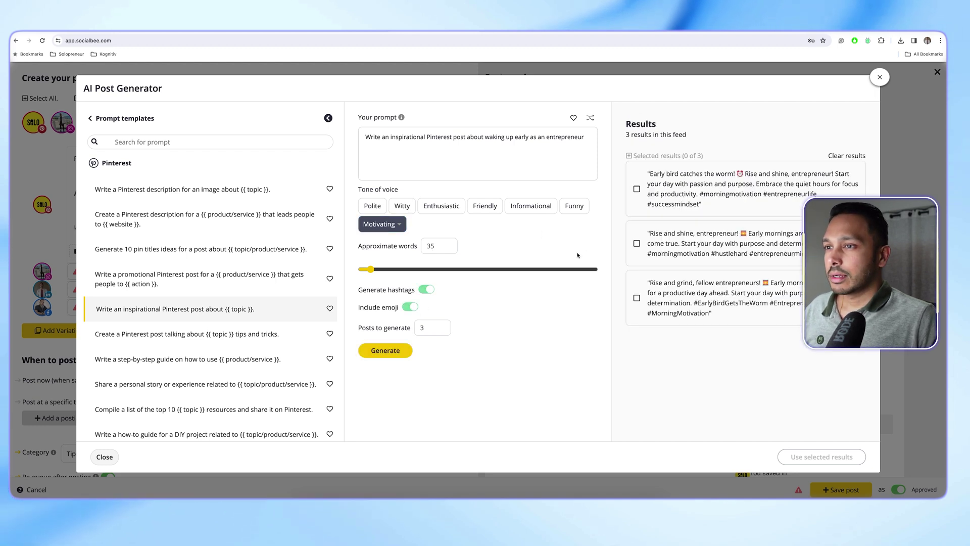
left_click(660, 188)
left_click(847, 460)
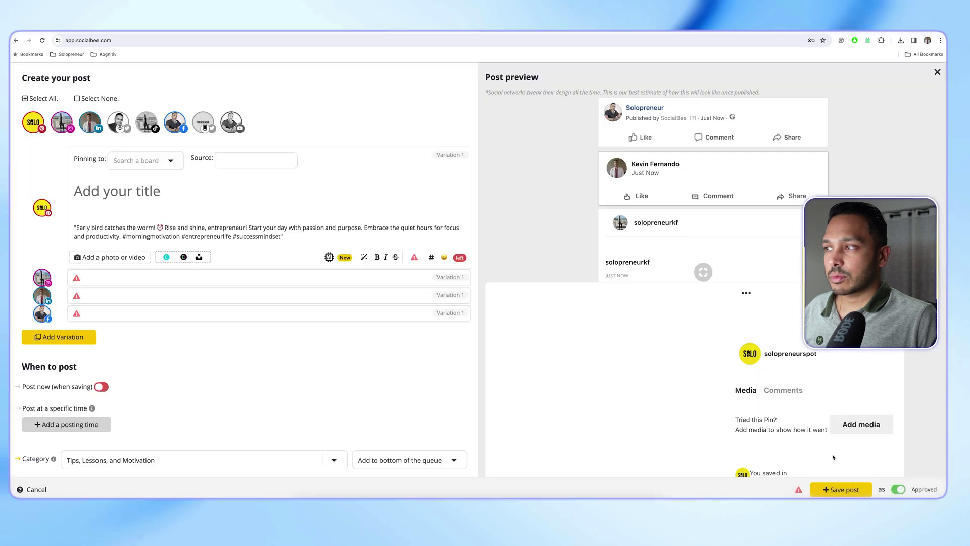
Step: Copy the Pinterest caption into the Instagram, LinkedIn and Facebook versions of the post
left_click(184, 273)
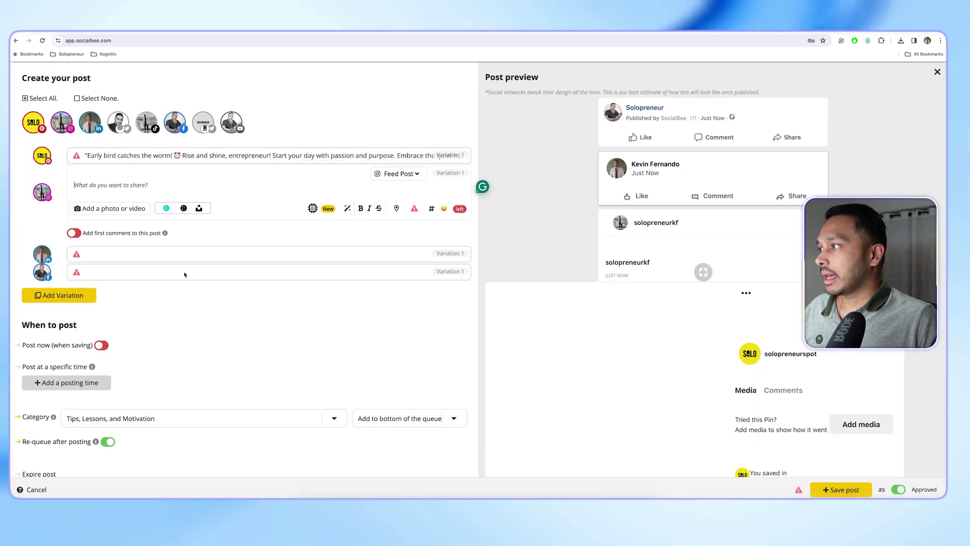
left_click(202, 155)
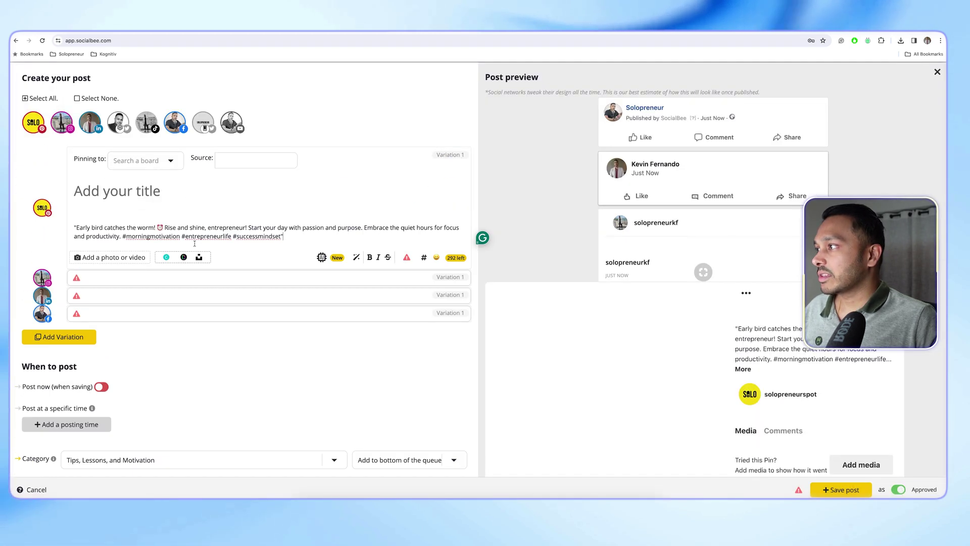
key("ctrl+a")
key("ctrl+c")
left_click(121, 278)
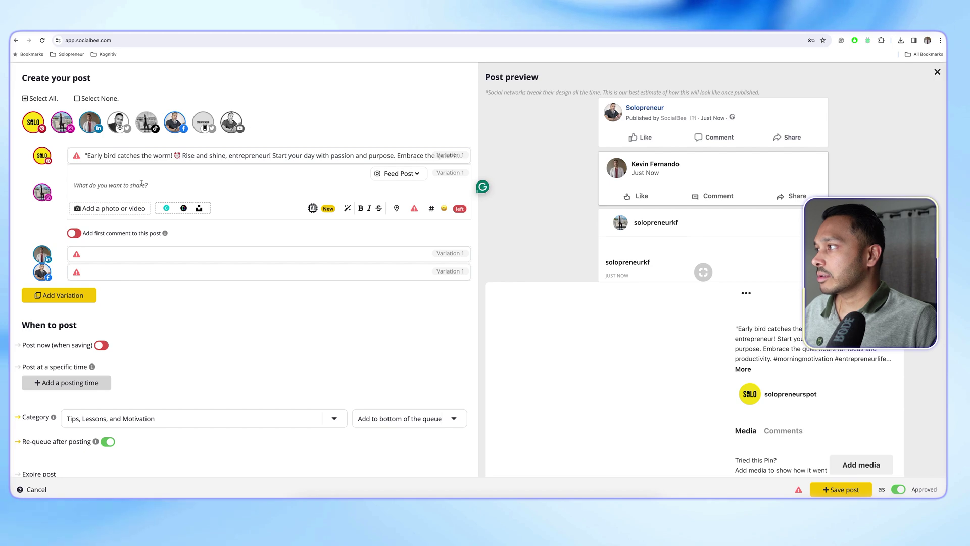
key("ctrl+v")
left_click(120, 258)
key("ctrl+v")
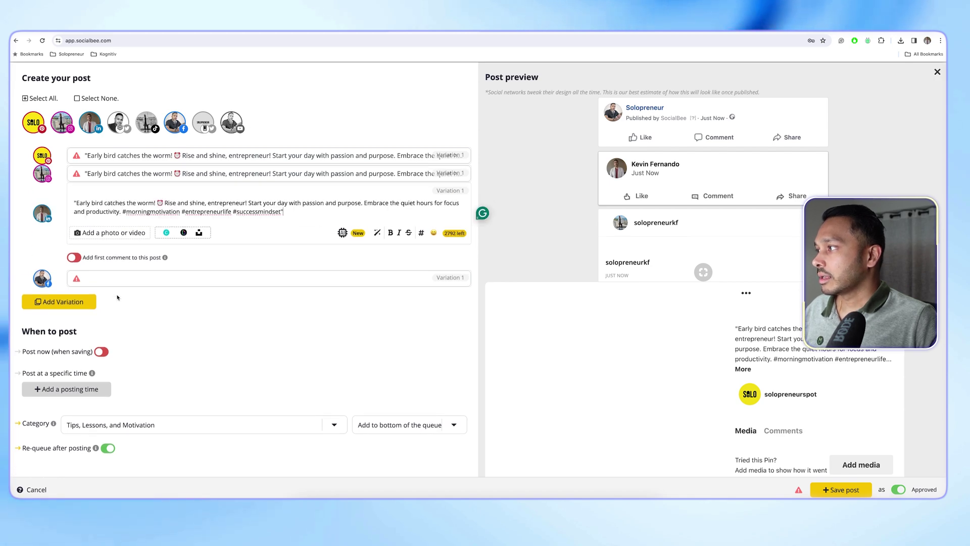
left_click(117, 276)
key("ctrl+v")
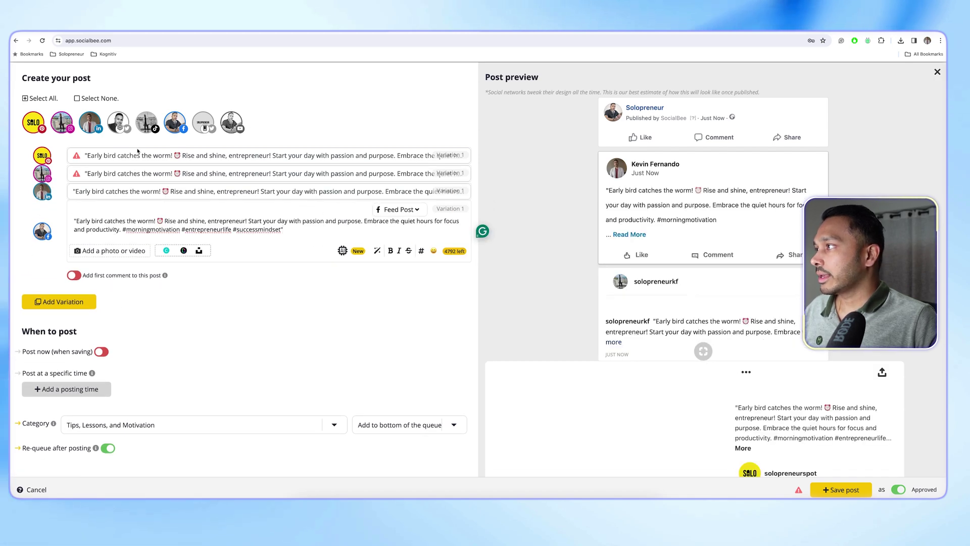
Step: Reopen the Pinterest version and choose the board starting with "How to M" as its pinning destination
left_click(136, 153)
left_click(127, 192)
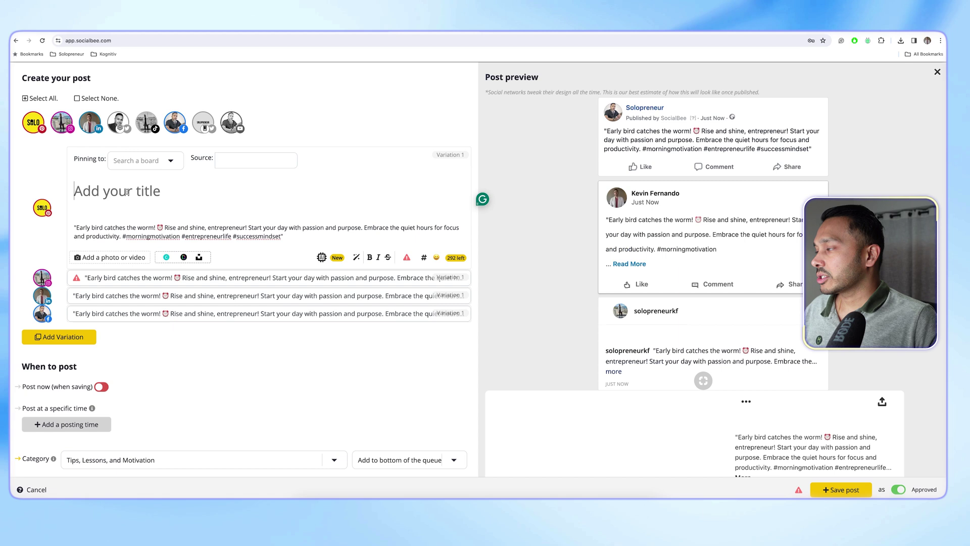
left_click(150, 160)
left_click(170, 176)
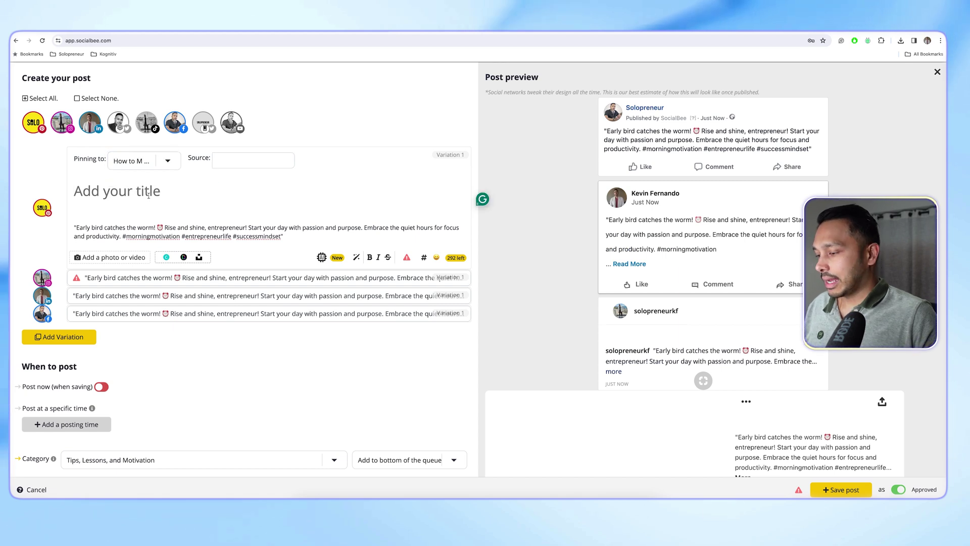
Step: Title the Pinterest version of the post "Monday Motivation" and check the Instagram version's warning
type("Monday Motivation")
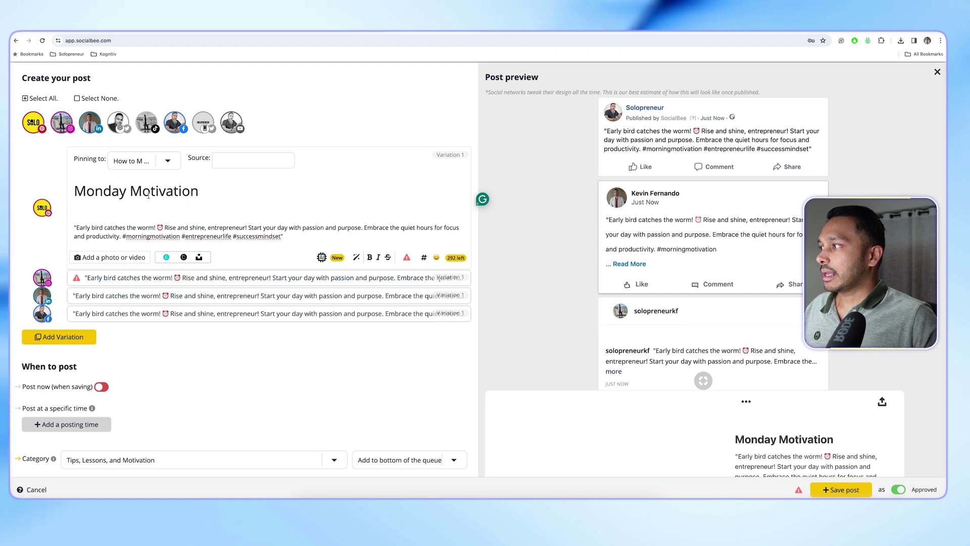
left_click(126, 283)
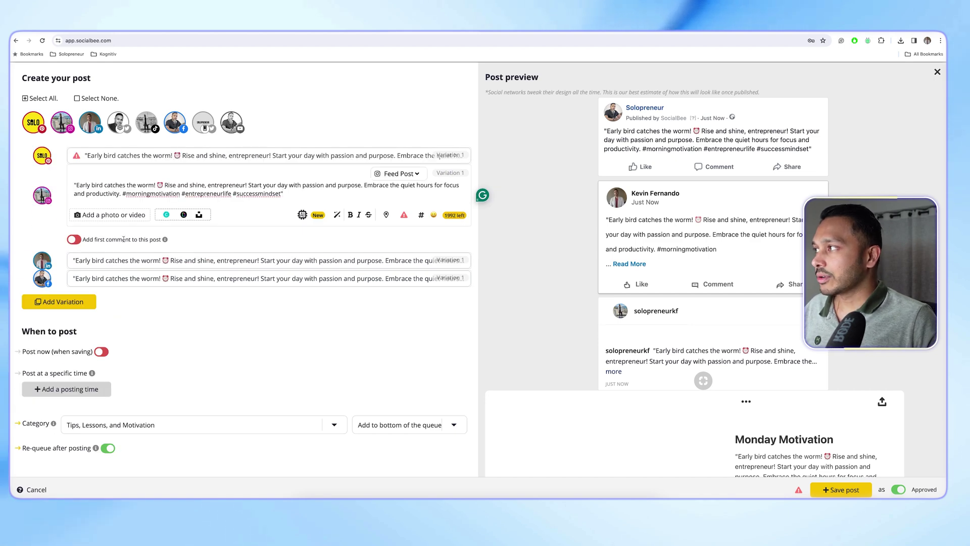
left_click(81, 157)
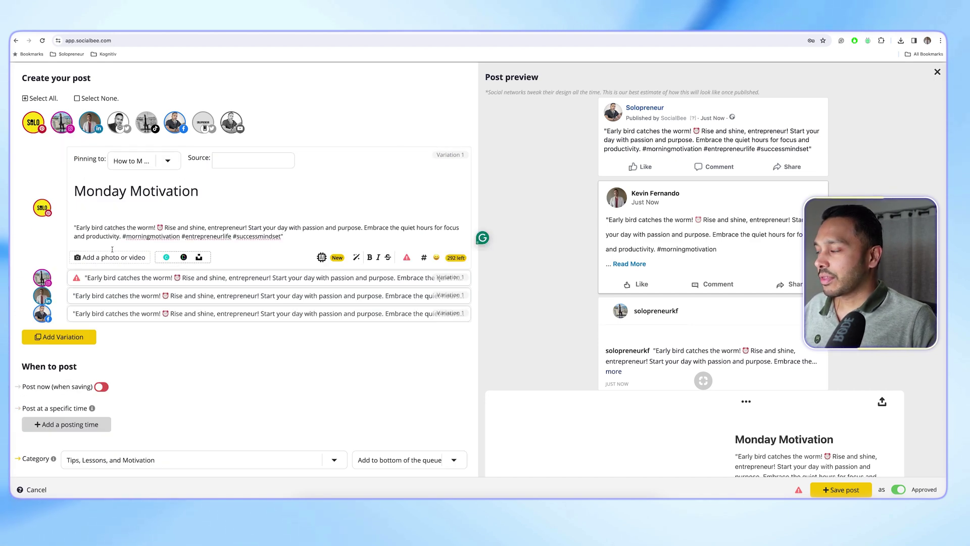
mouse_move(76, 278)
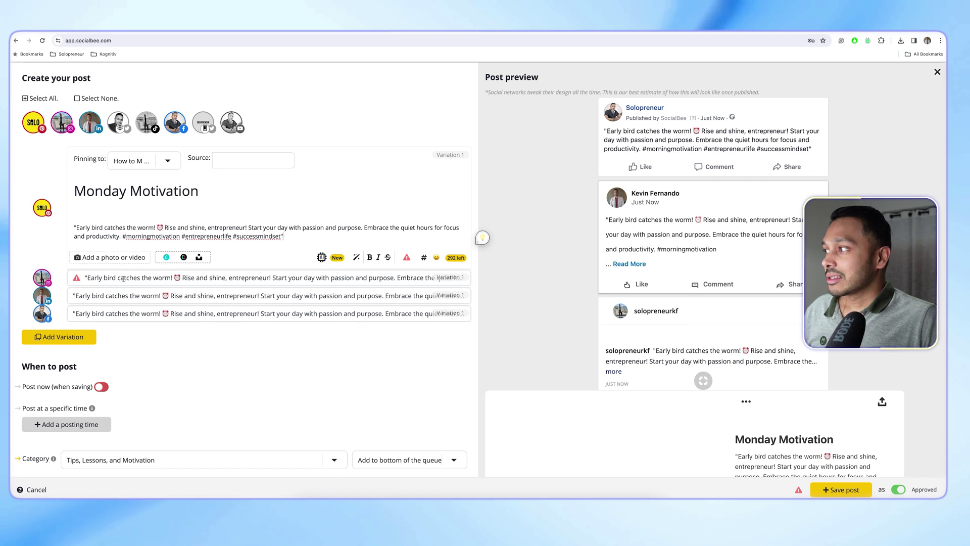
Step: Open the AI image generator from the Instagram version and use the first suggested prompt, the serene morning scene with dawn light
left_click(242, 278)
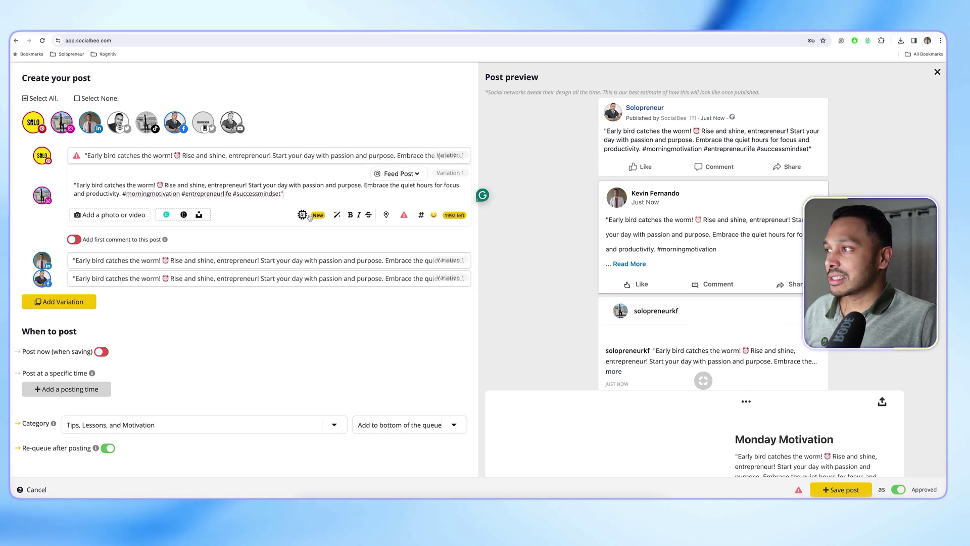
left_click(291, 197)
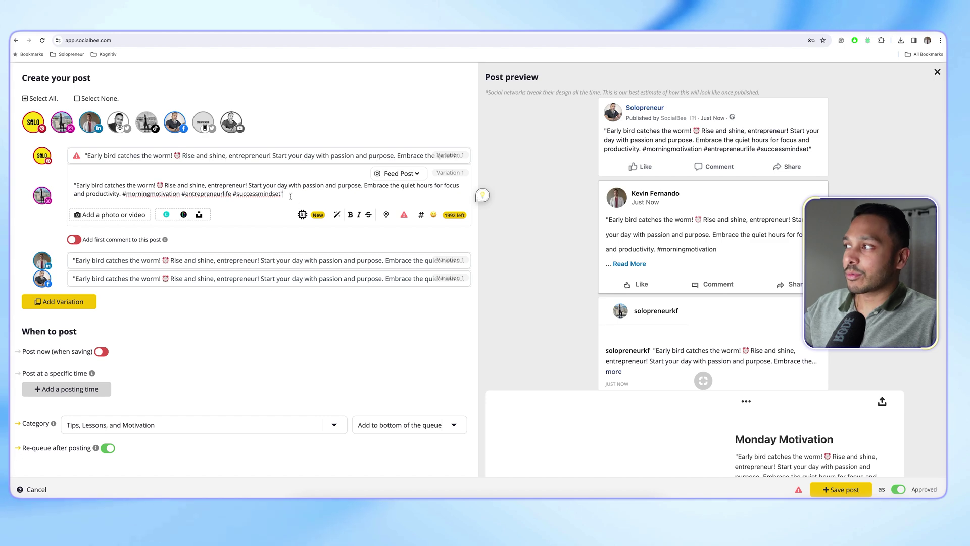
left_click(317, 216)
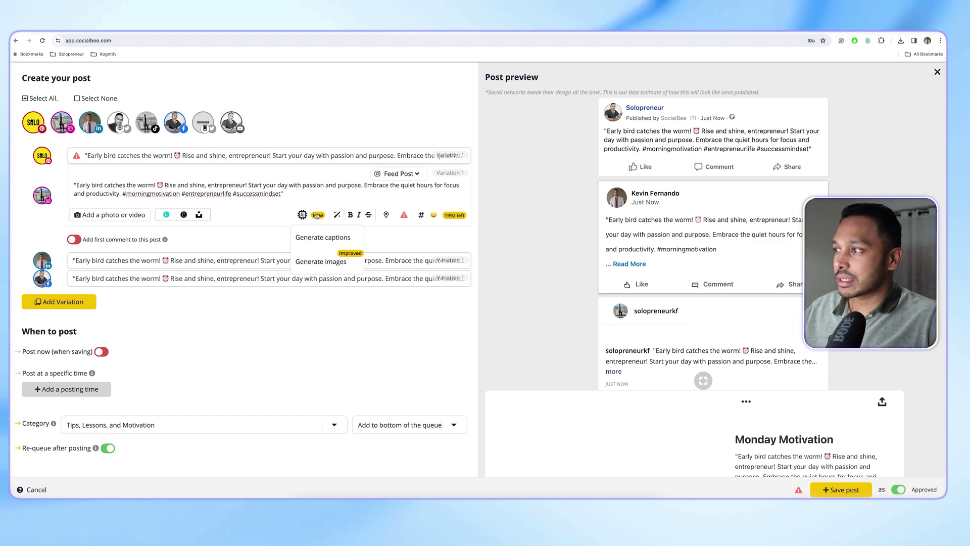
left_click(312, 264)
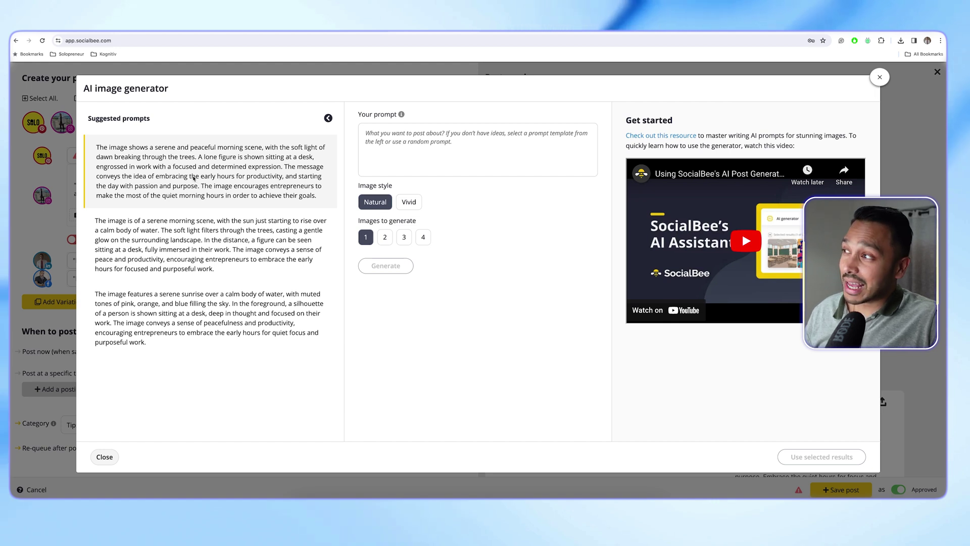
left_click(193, 178)
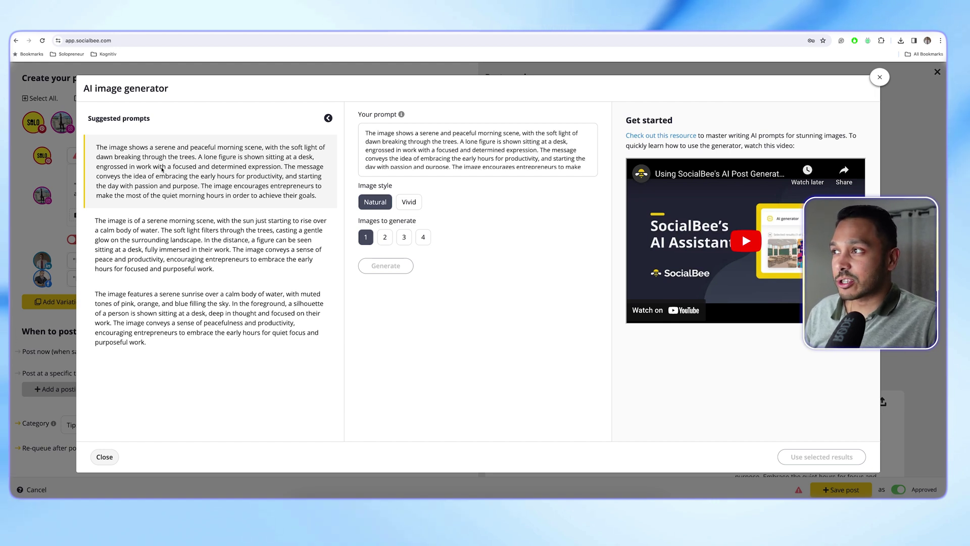
Step: Generate 2 images from the prompt, add the one of the woman in a white shirt, and reopen the Pinterest version
left_click(385, 237)
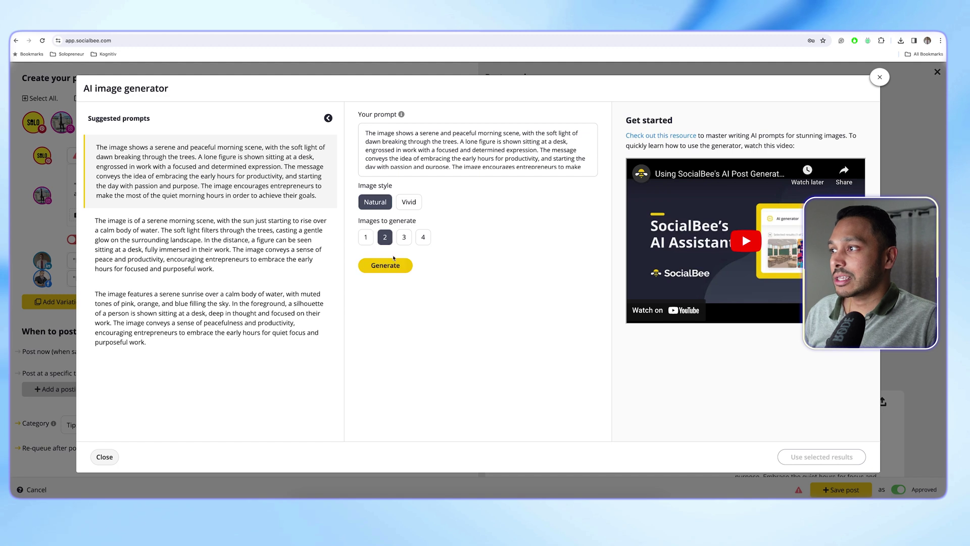
left_click(376, 267)
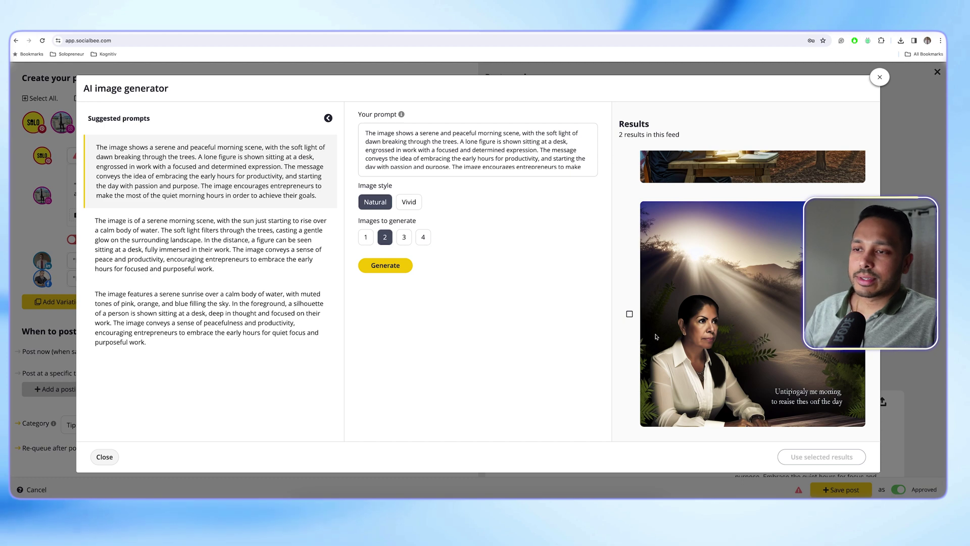
left_click(630, 315)
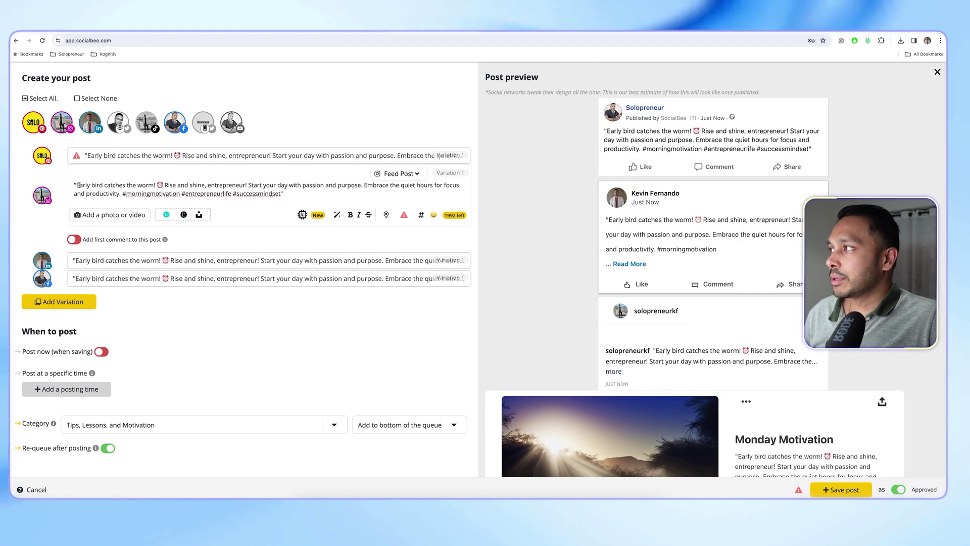
left_click(111, 155)
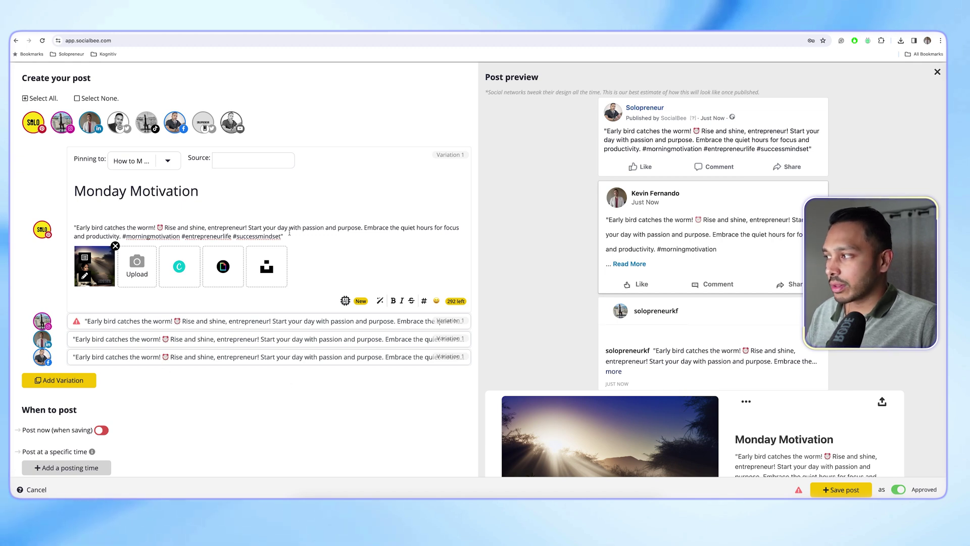
Step: Review the post's timing, category, re-queue and expiry settings, and close the post editor without saving
scroll(283, 318, "down", 5)
mouse_move(92, 324)
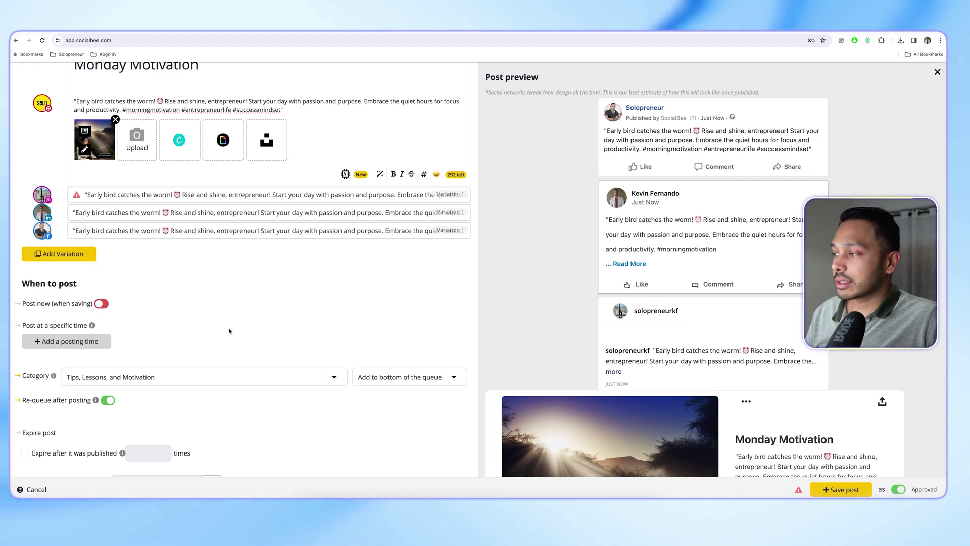
scroll(240, 332, "down", 1)
scroll(240, 332, "up", 5)
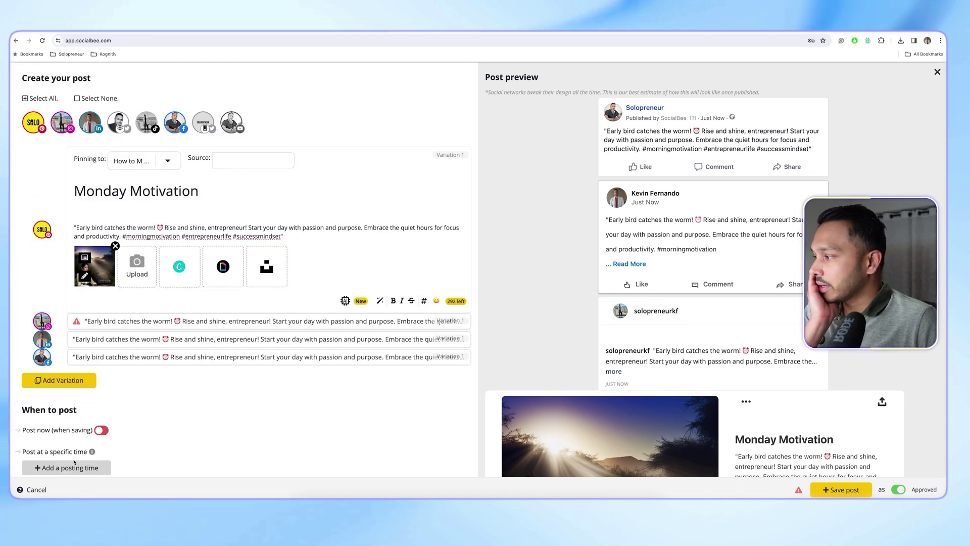
scroll(80, 460, "down", 5)
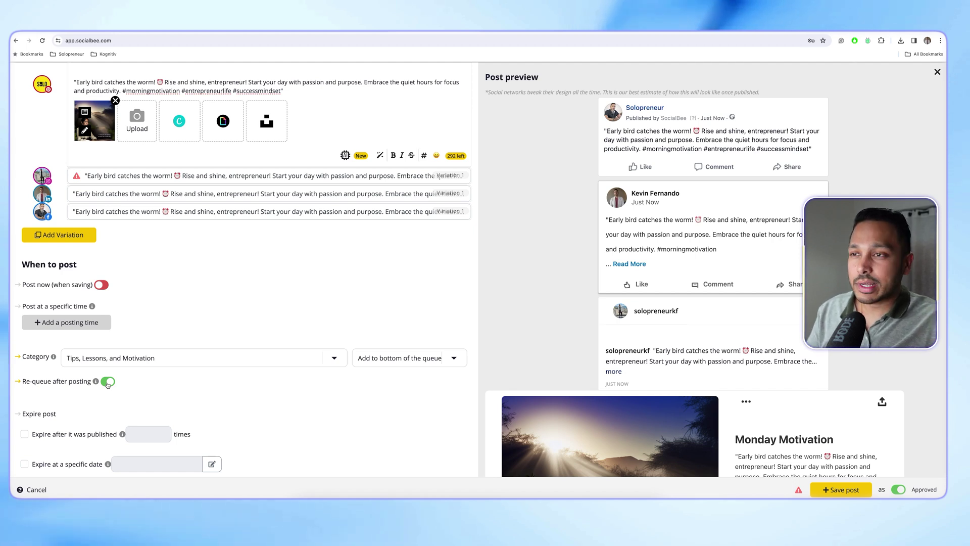
left_click(938, 74)
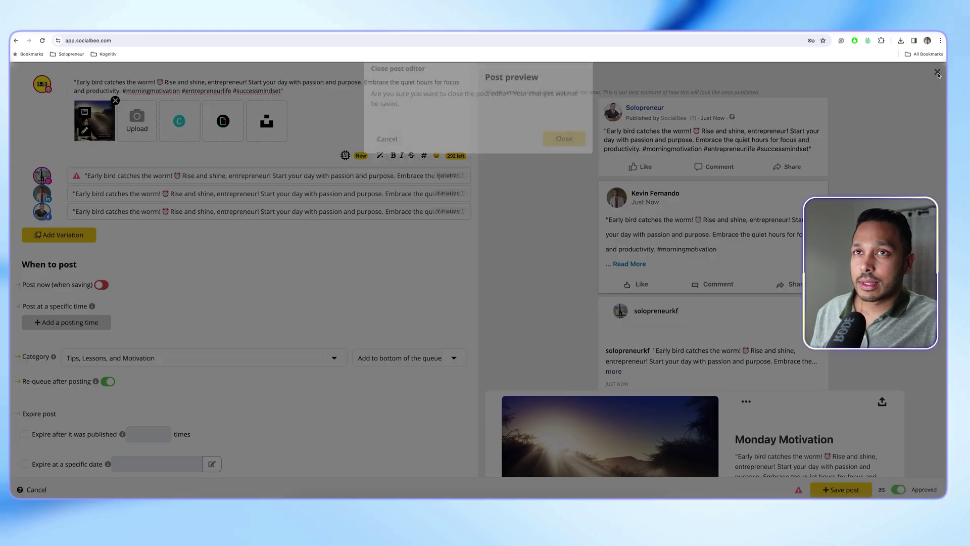
left_click(564, 156)
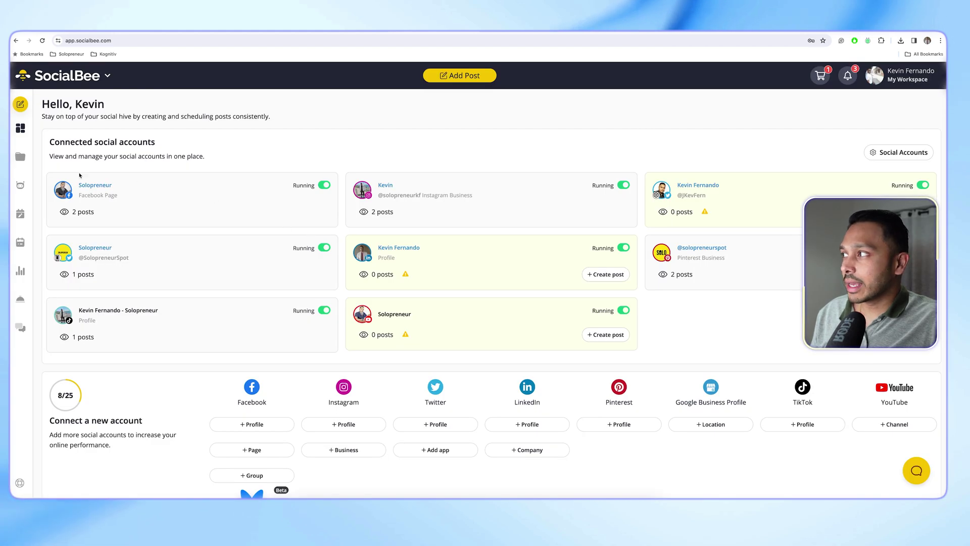
Step: Check the weekly schedule setup and review the existing posts in the Tips, Lessons, and Motivation category
left_click(22, 216)
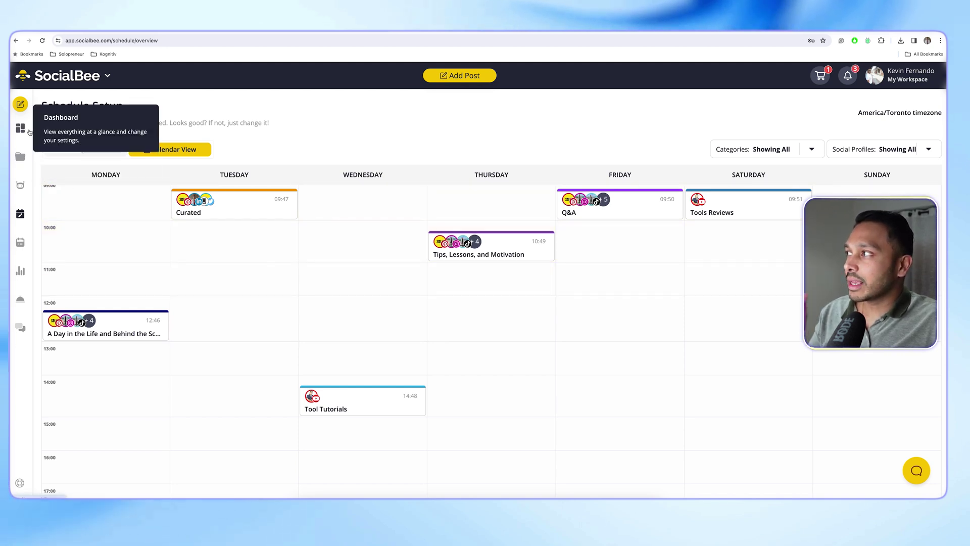
left_click(22, 159)
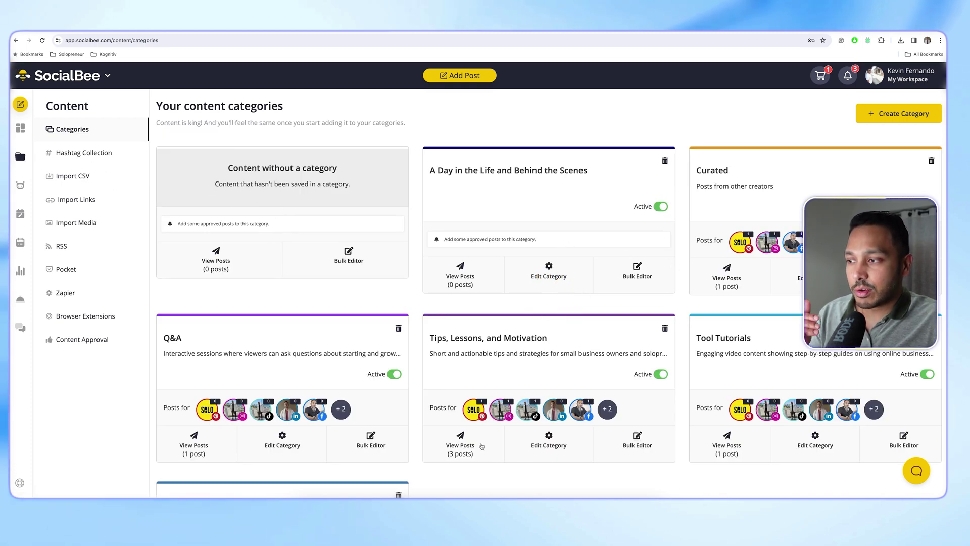
left_click(460, 449)
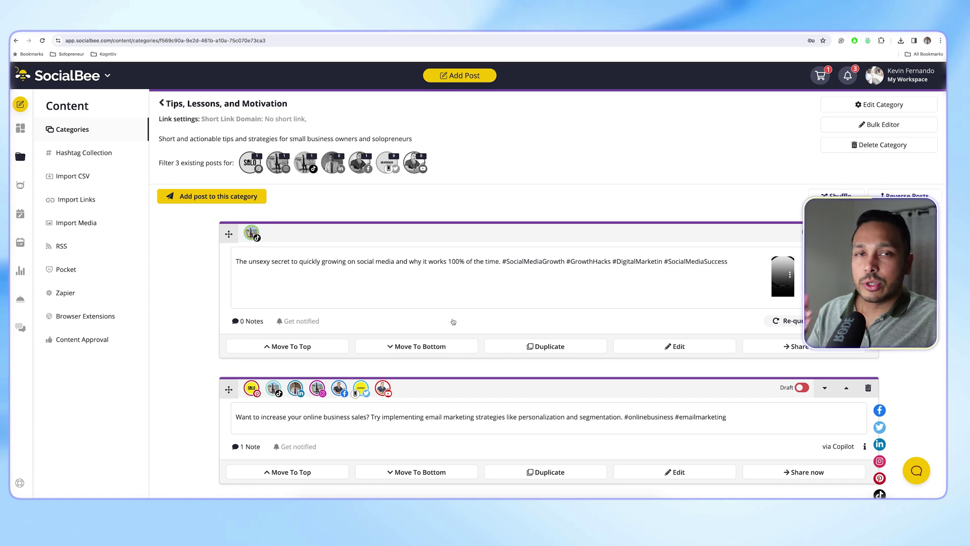
scroll(485, 298, "down", 5)
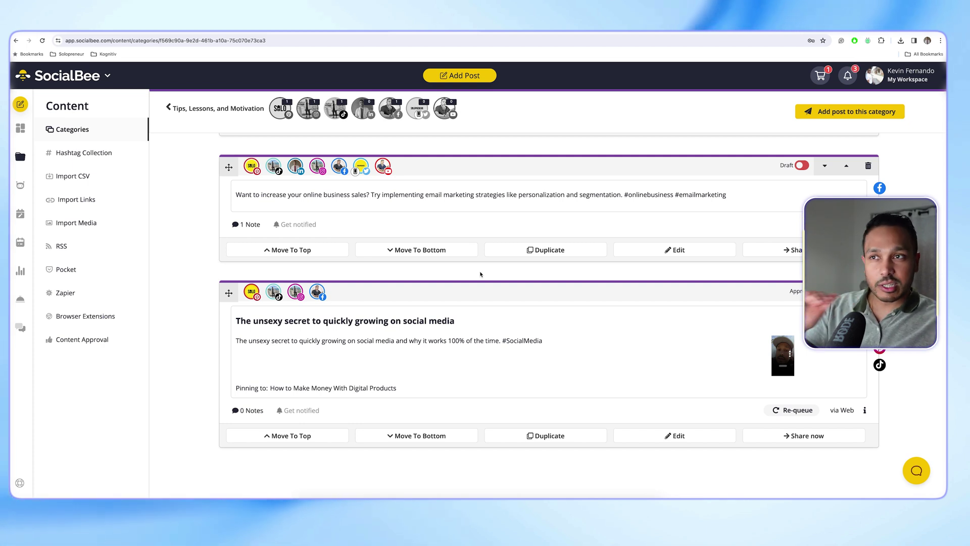
Step: Review the category schedule and look through the list of upcoming posts
left_click(20, 213)
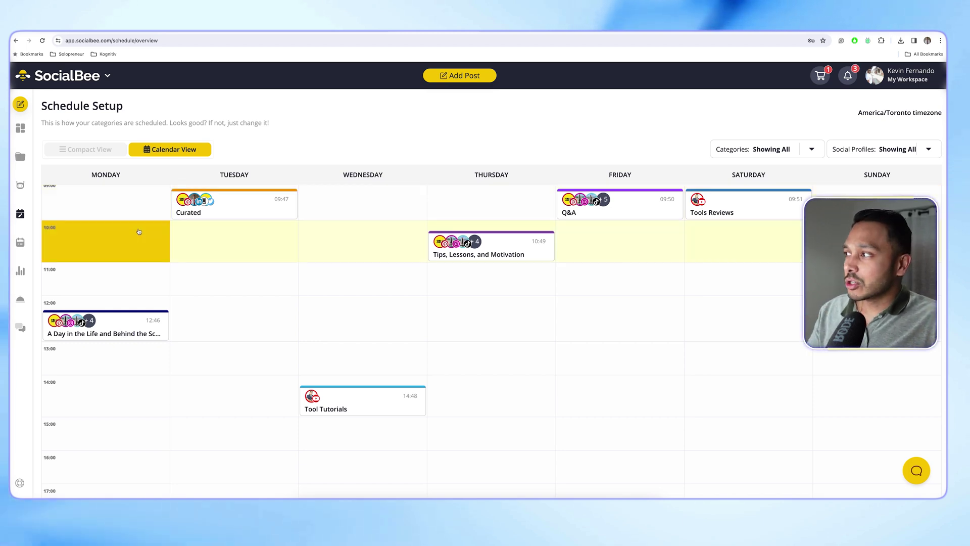
left_click(21, 242)
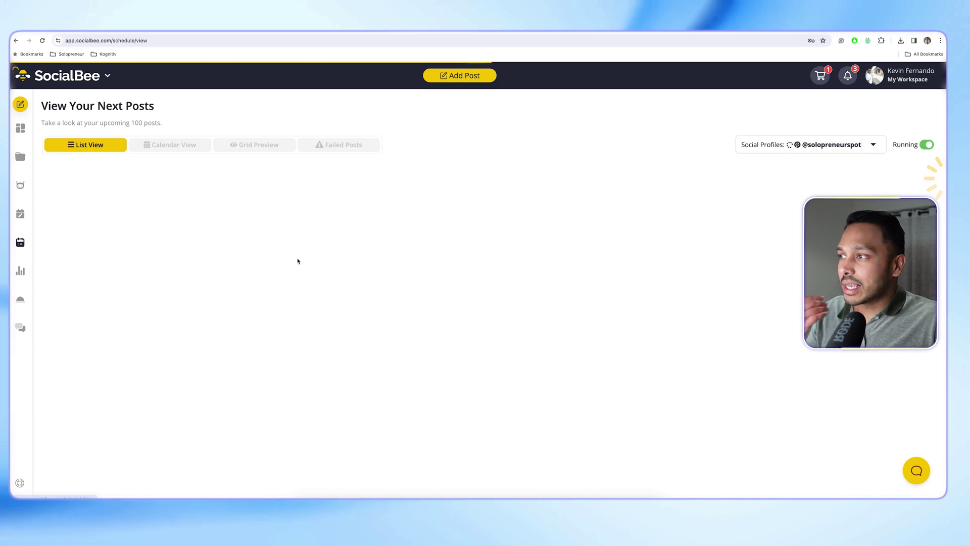
scroll(447, 273, "down", 20)
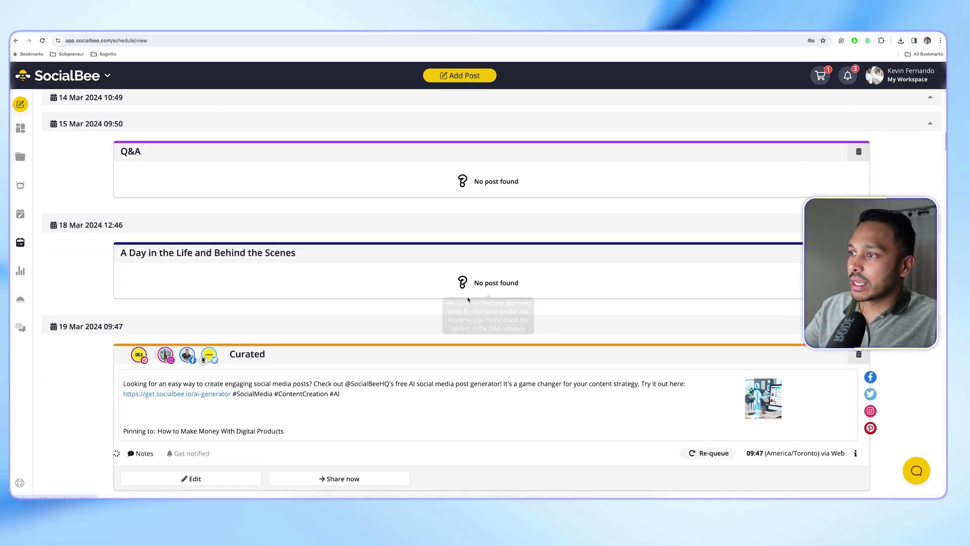
scroll(467, 298, "down", 8)
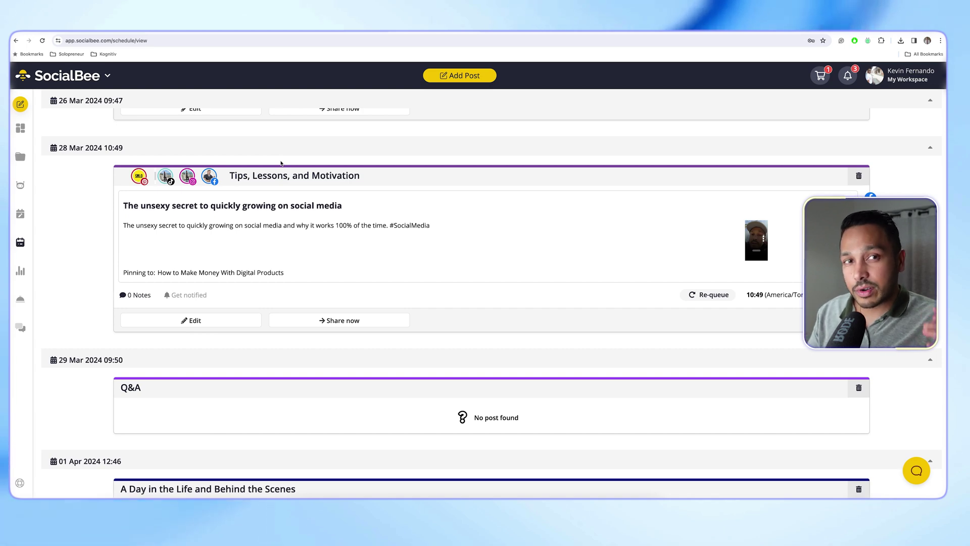
Step: Open the Engage dashboard and view the IG board
left_click(20, 327)
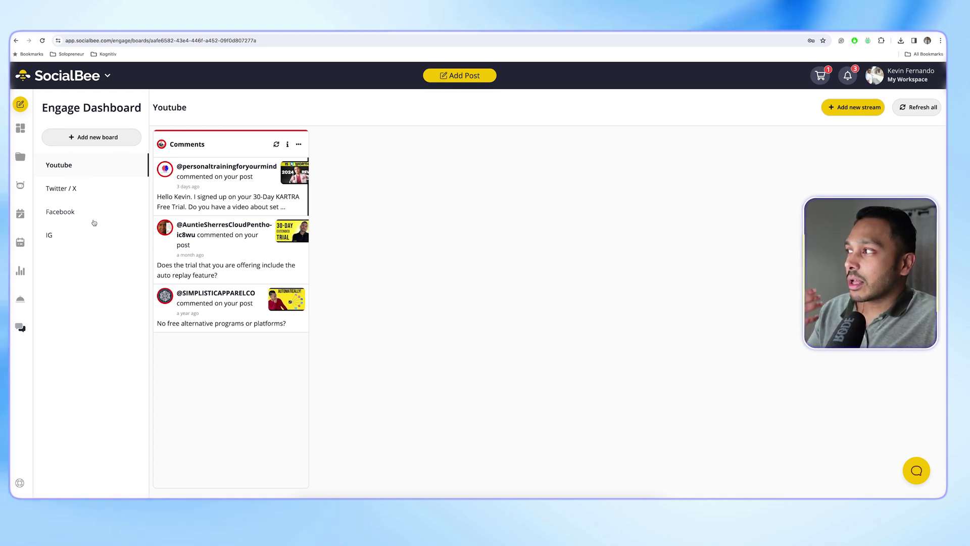
left_click(73, 237)
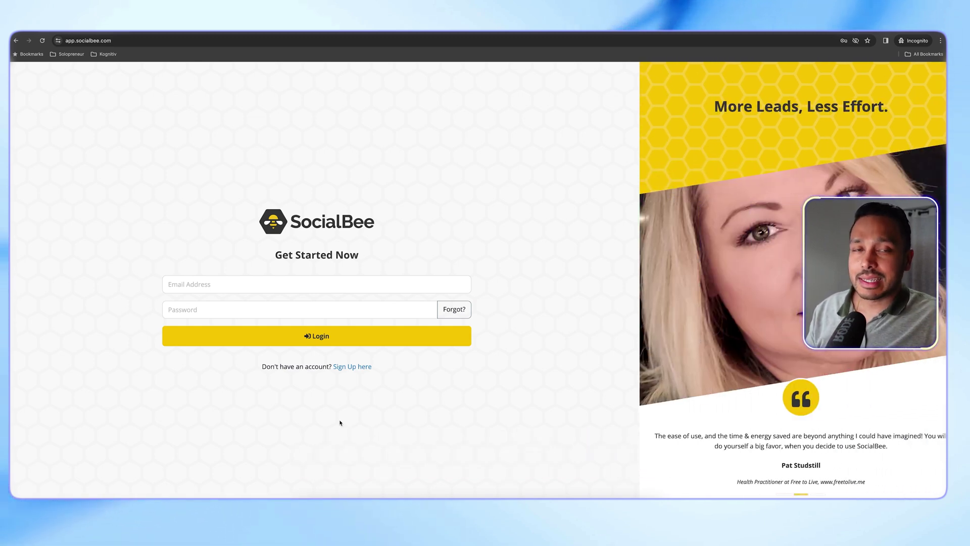
Step: Open the account sign-up form and inspect its email and password fields, leaving them empty
left_click(348, 367)
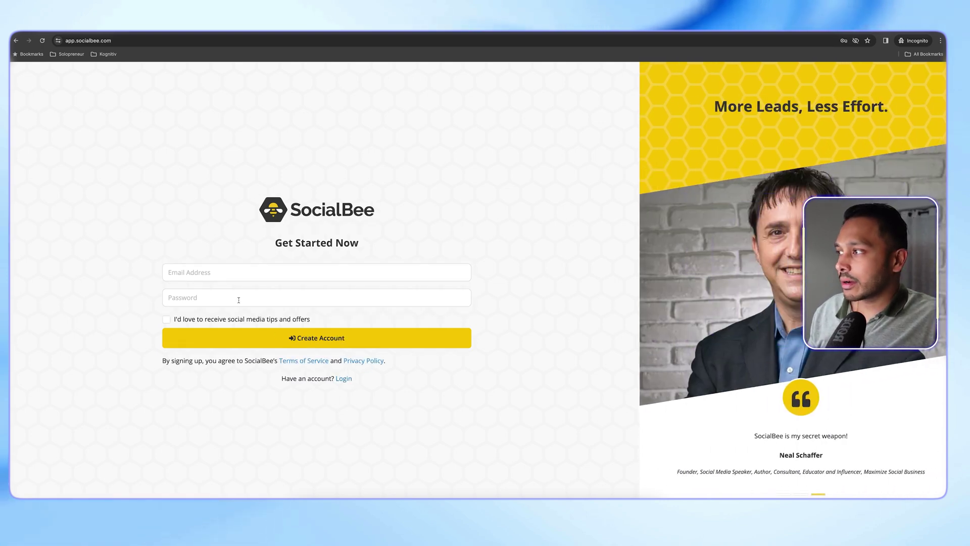
left_click(207, 276)
left_click(192, 299)
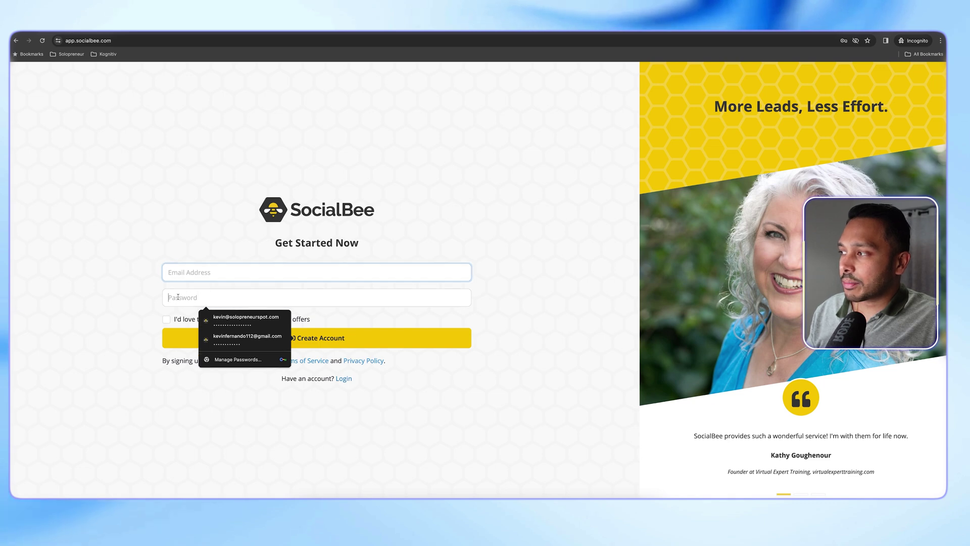
left_click(130, 303)
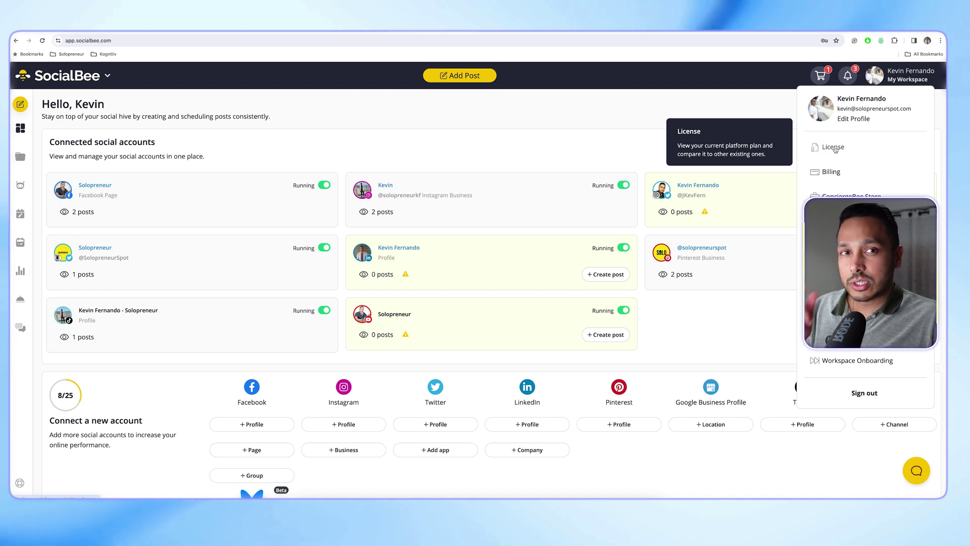
Step: Open the License page and review the available monthly plans
left_click(834, 148)
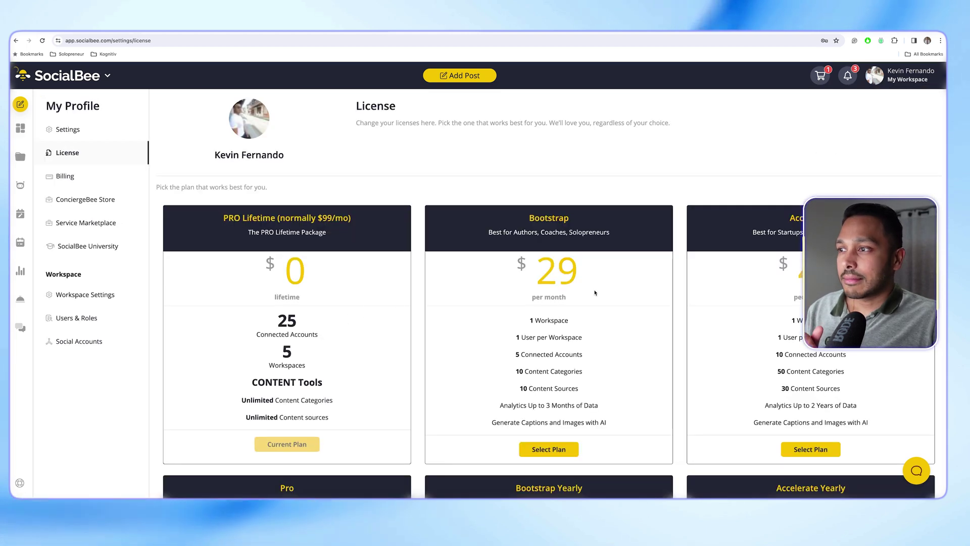
scroll(505, 353, "down", 3)
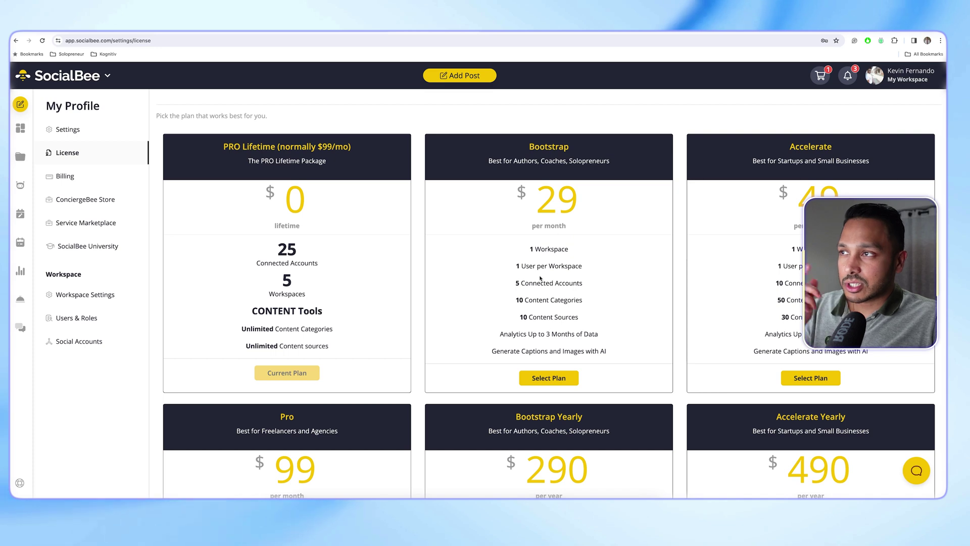
Step: Start the monthly Bootstrap plan checkout, apply the promotional code KEVINF20X12, and close the checkout without paying
left_click(557, 379)
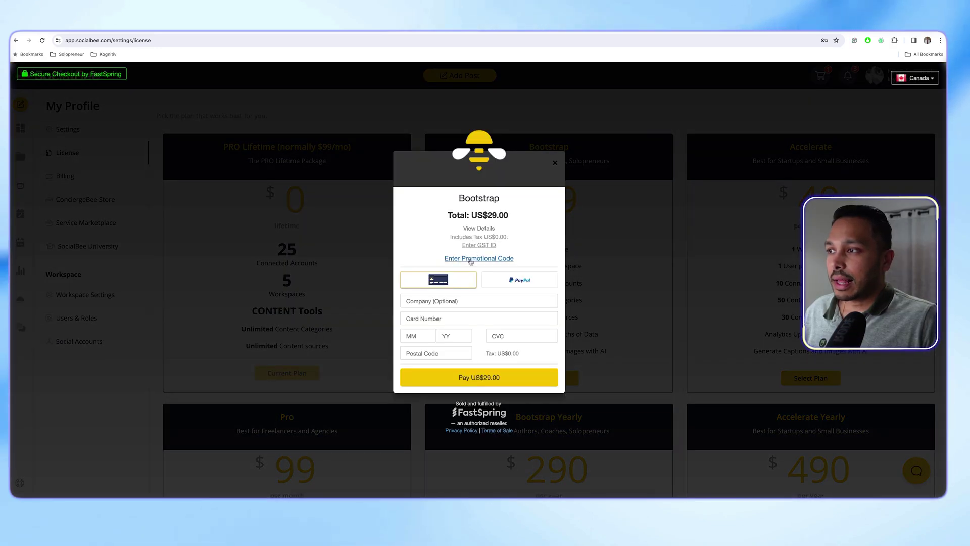
left_click(471, 260)
type("KEVINF20X12")
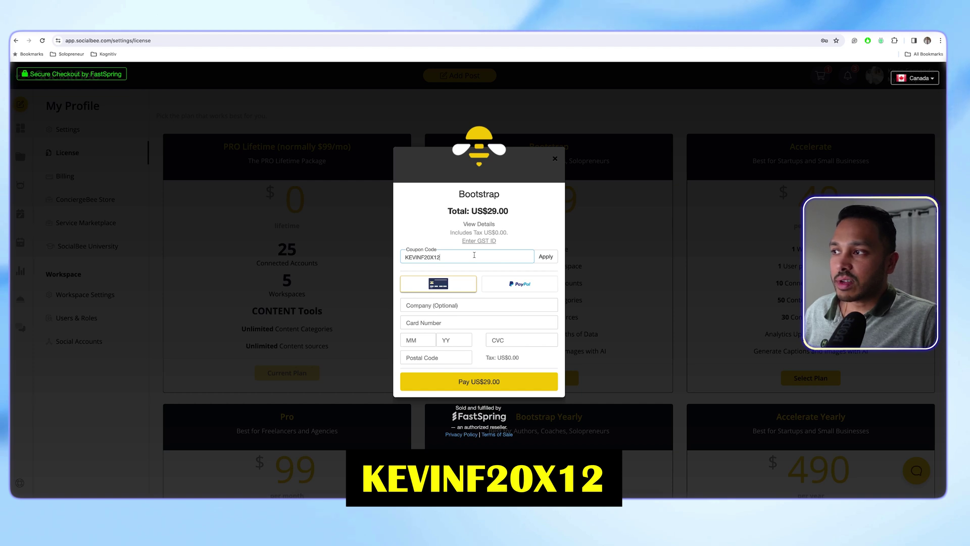
left_click(546, 257)
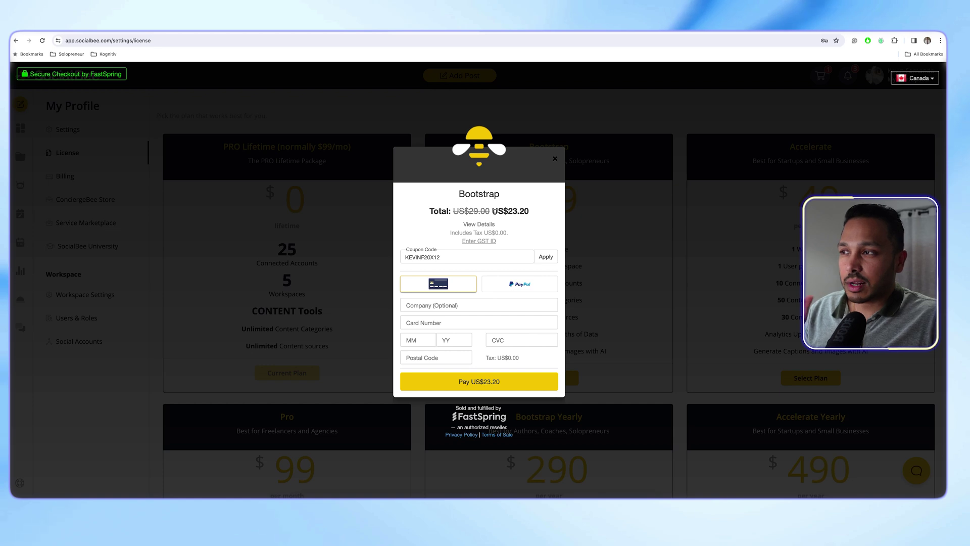
left_click(556, 161)
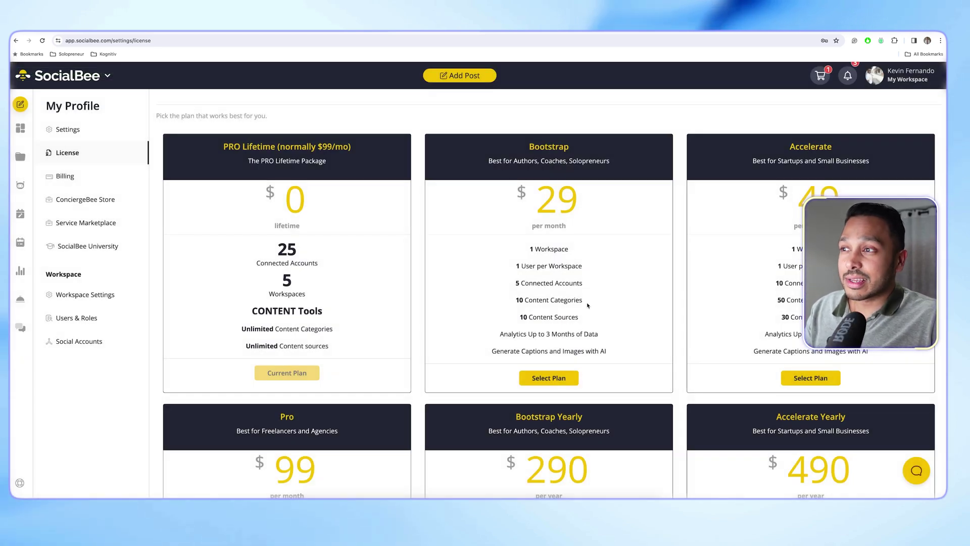
Step: Compare the Pro and yearly plans with the monthly plans on the License page
scroll(560, 179, "down", 4)
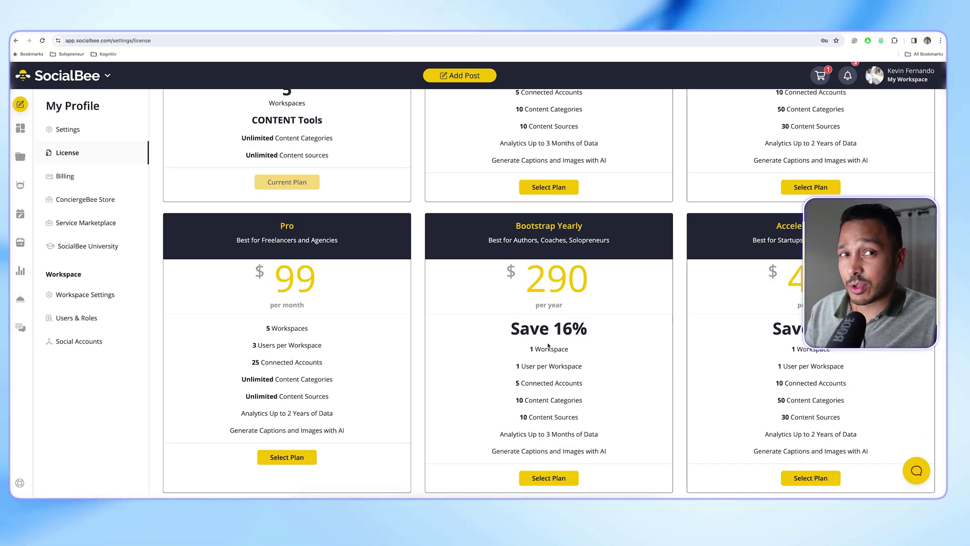
scroll(549, 345, "up", 5)
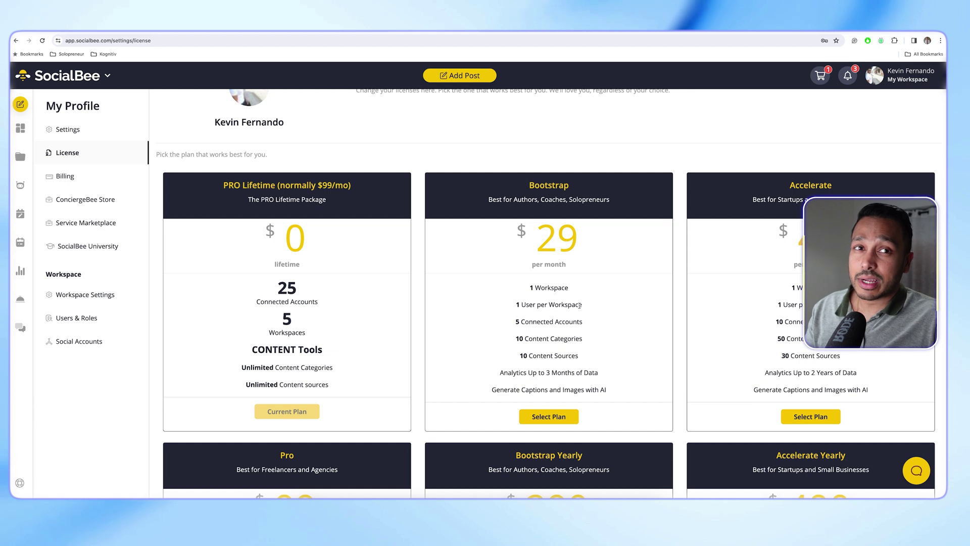